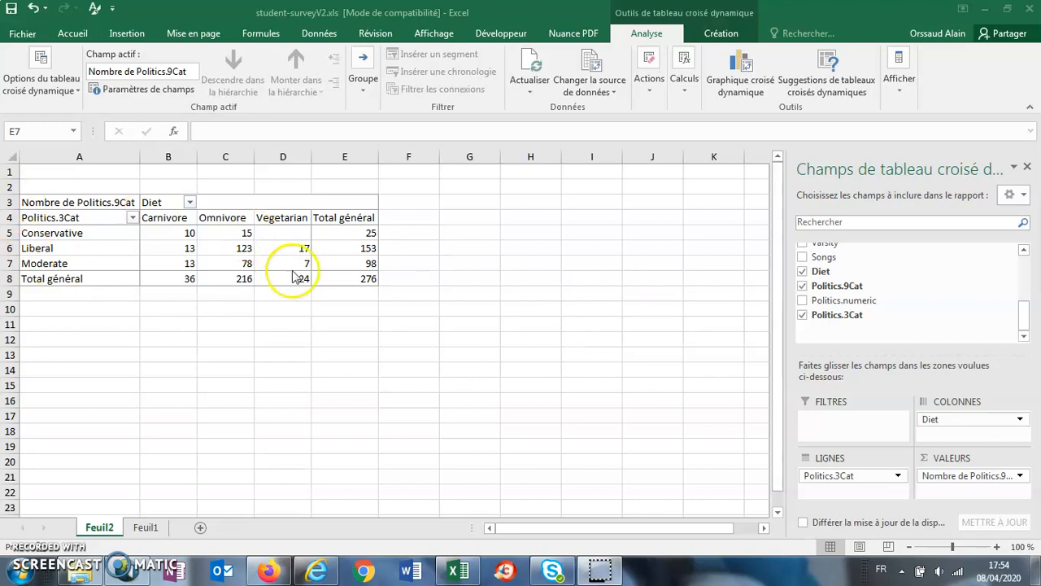
left_click_drag(348, 286, 56, 220)
left_click_drag(55, 218, 121, 234)
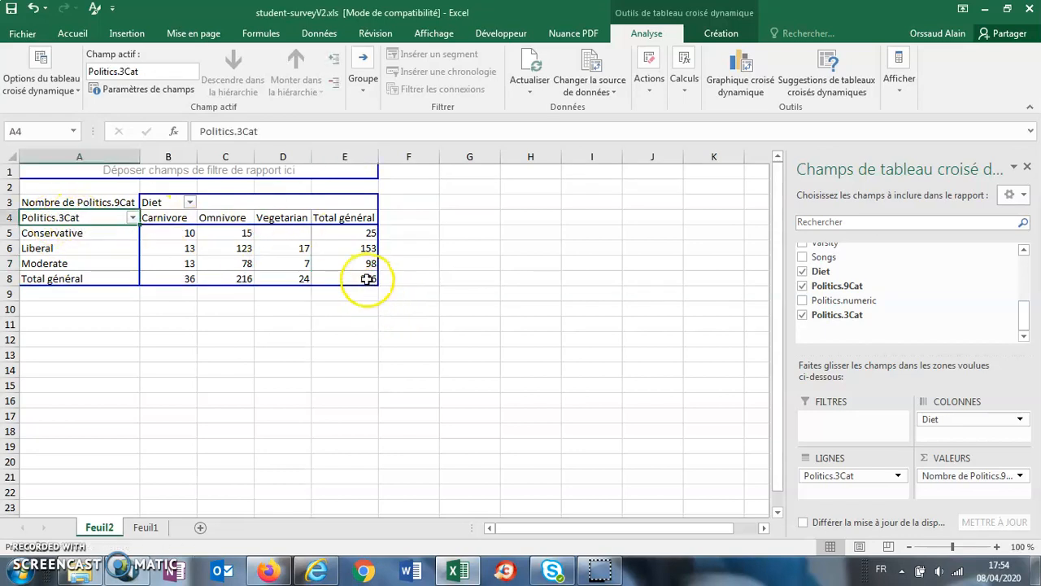
mouse_move(367, 279)
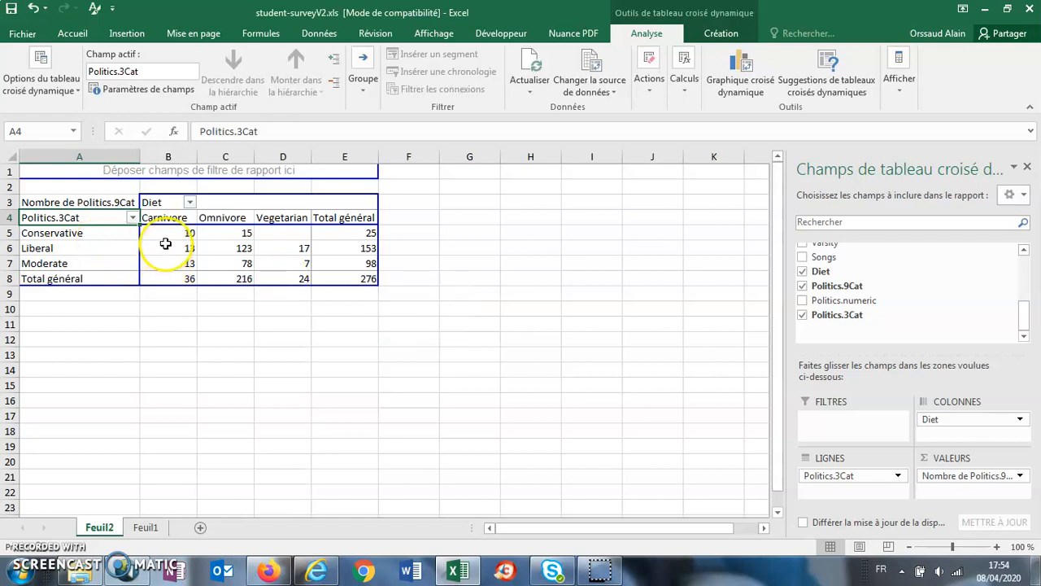
mouse_move(170, 232)
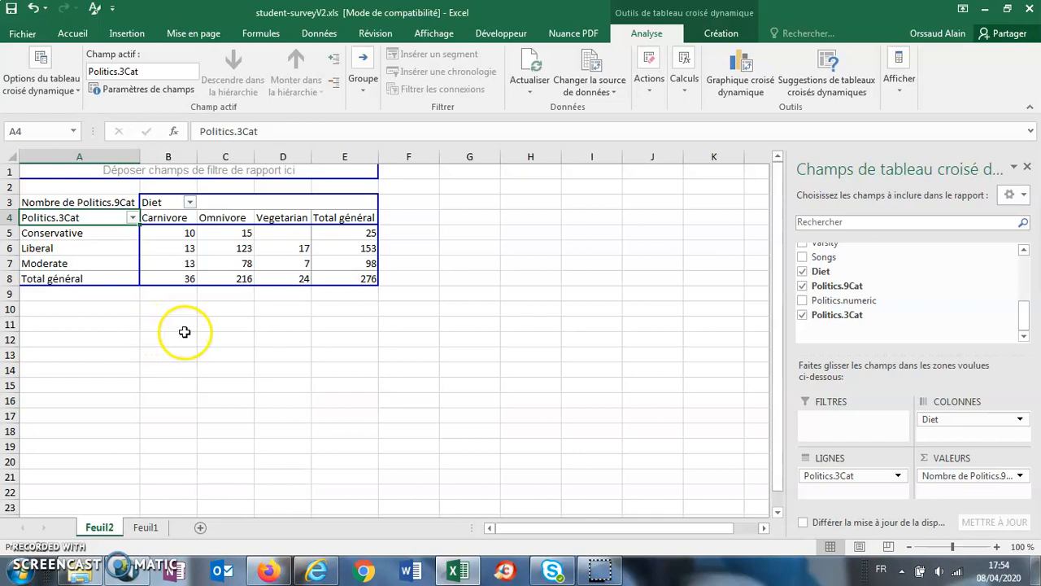
Copy the whole pivot table A3:E8 and paste it as values only starting at cell A12
left_click(59, 196)
key("ctrl+c")
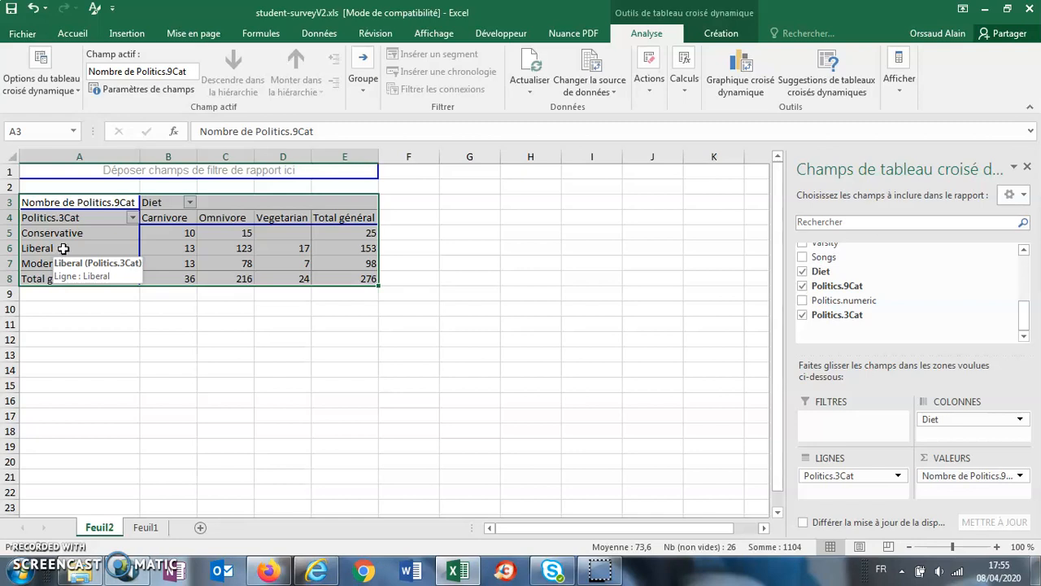
right_click(64, 249)
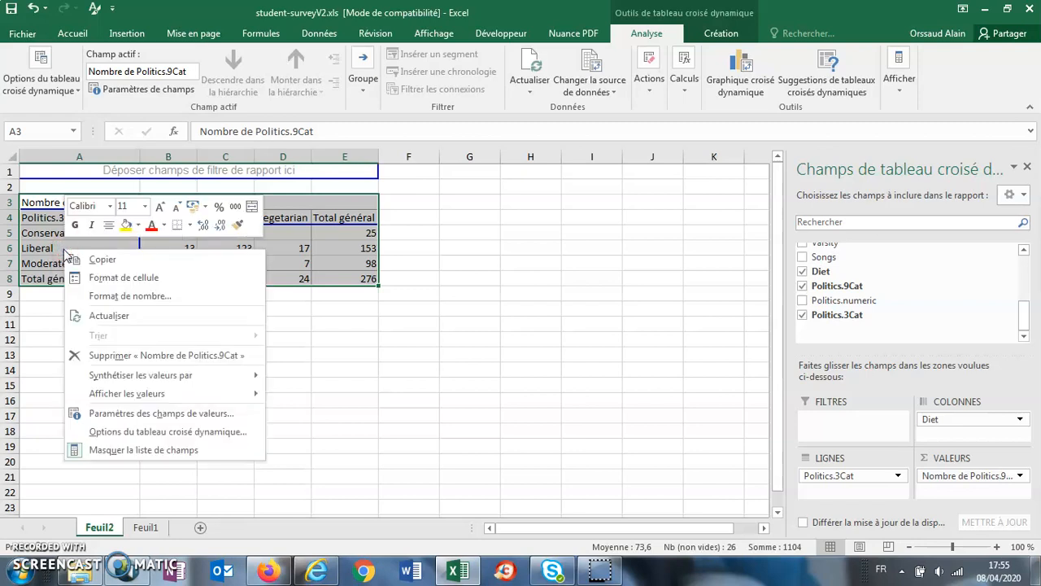
left_click(92, 261)
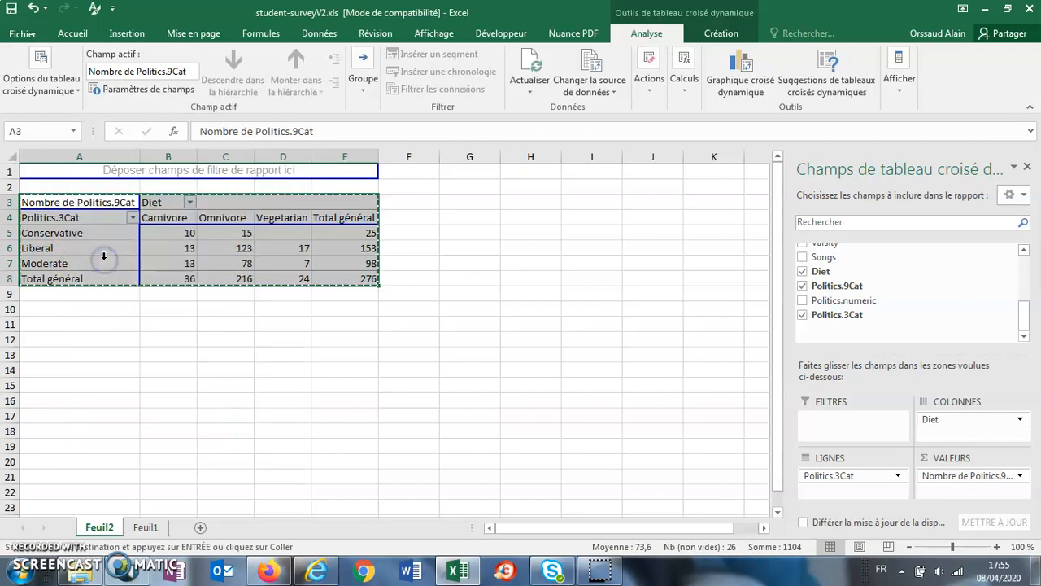
left_click(74, 334)
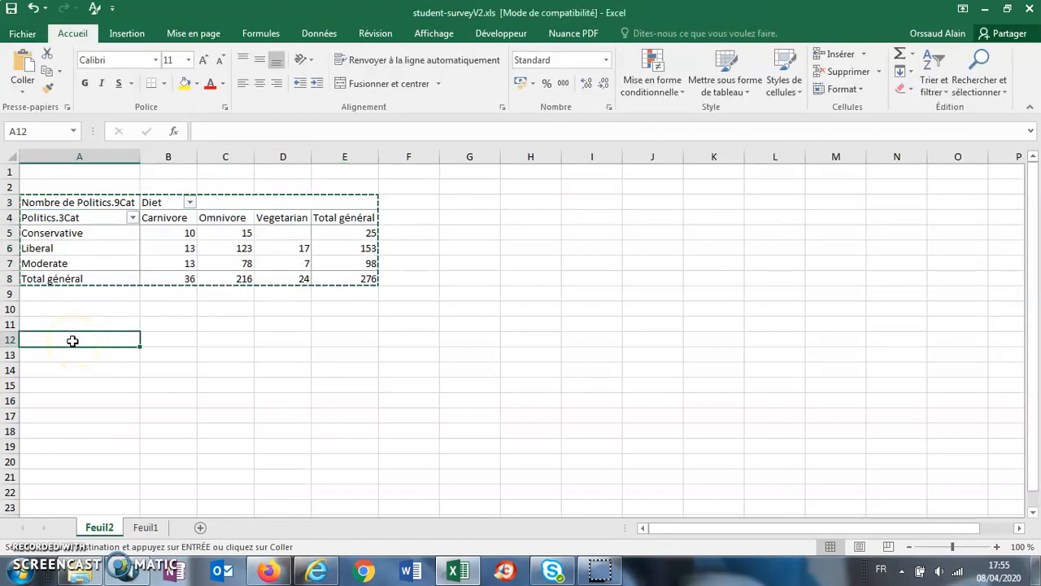
right_click(72, 341)
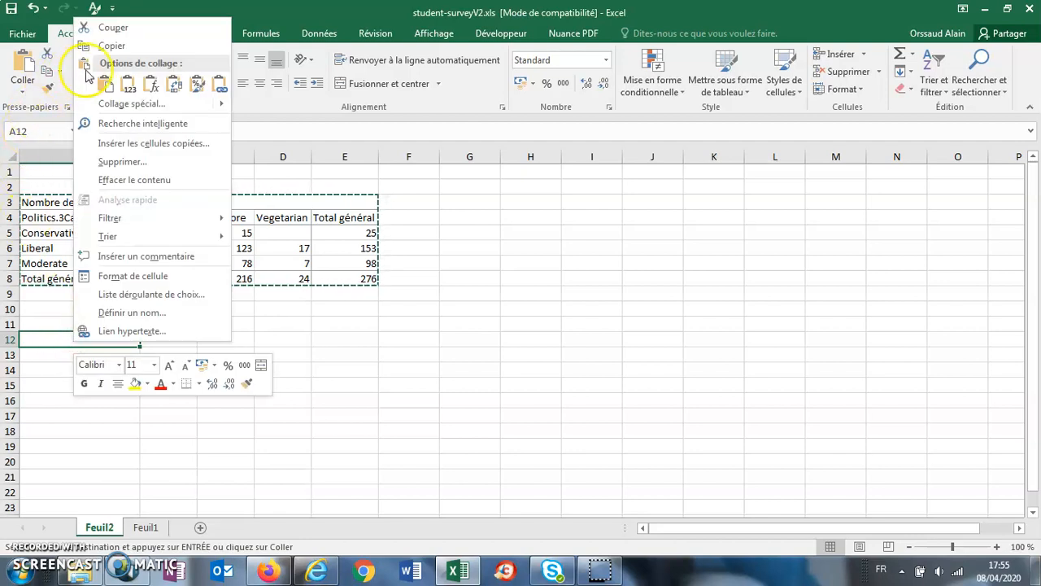
left_click(128, 85)
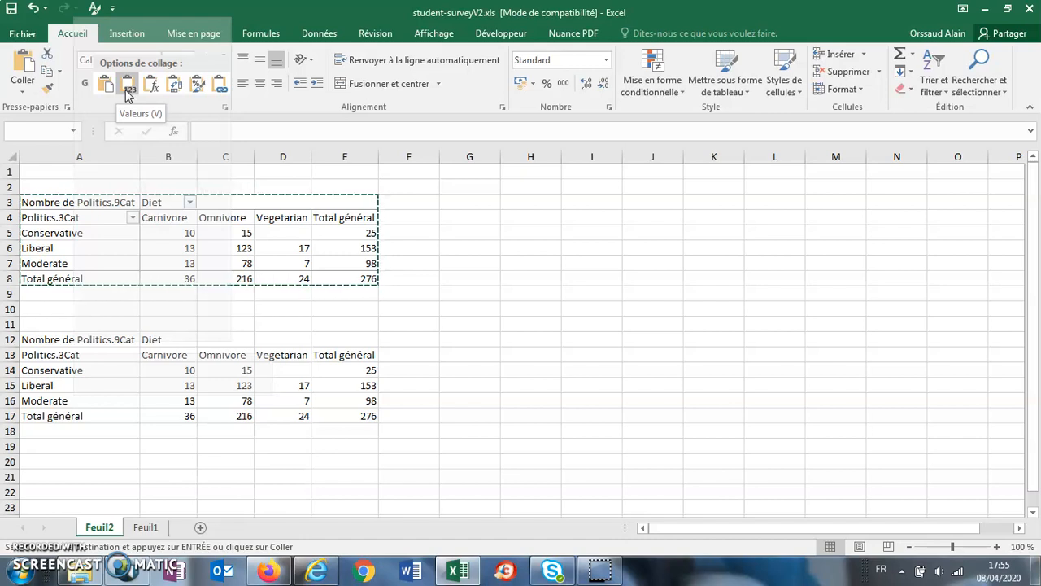
left_click(126, 87)
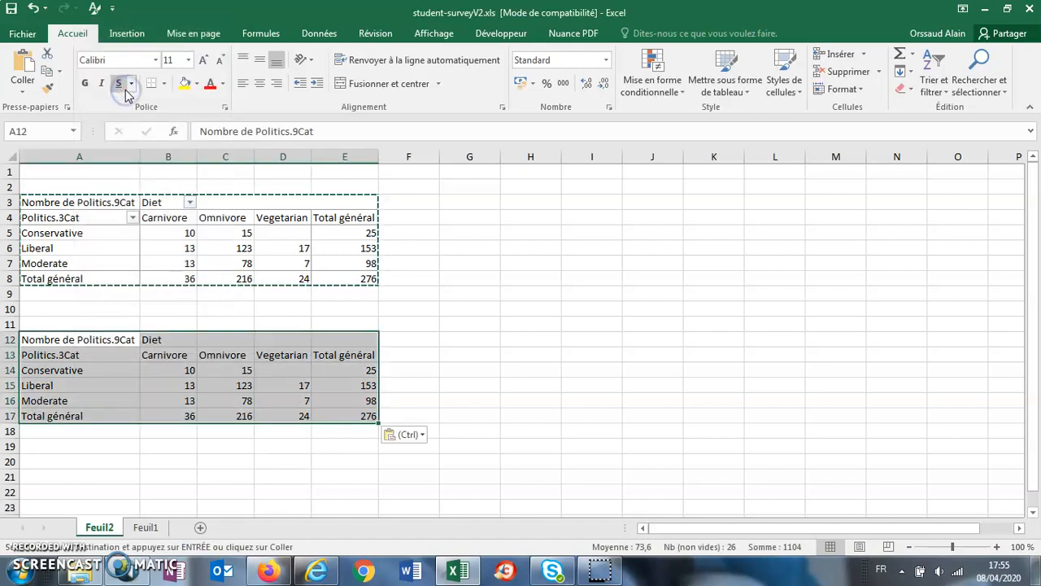
Inspect the individual cells of the pasted table to check whether they contain plain values
left_click(158, 375)
left_click(158, 384)
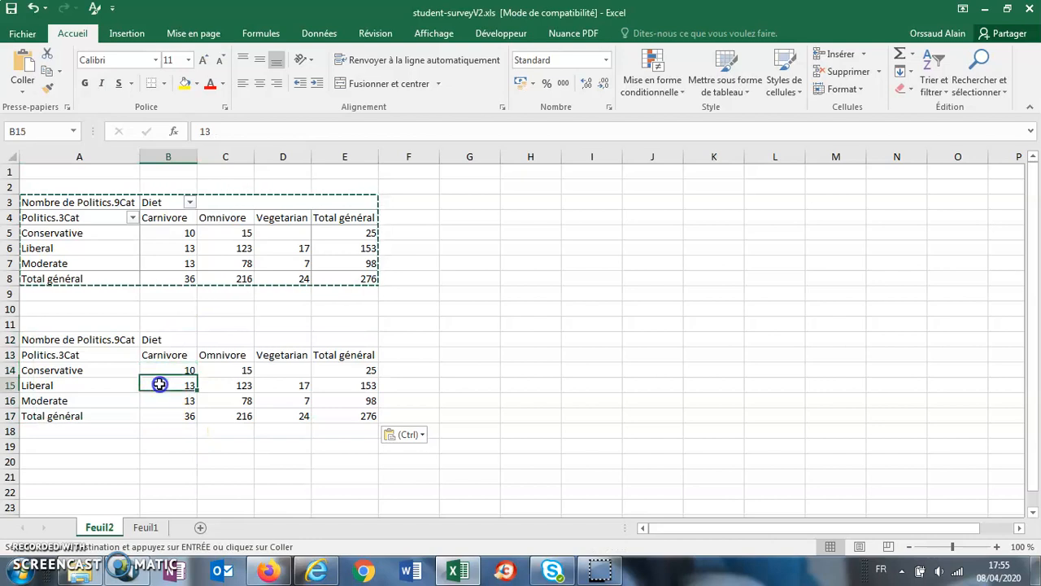
left_click(178, 401)
left_click(177, 415)
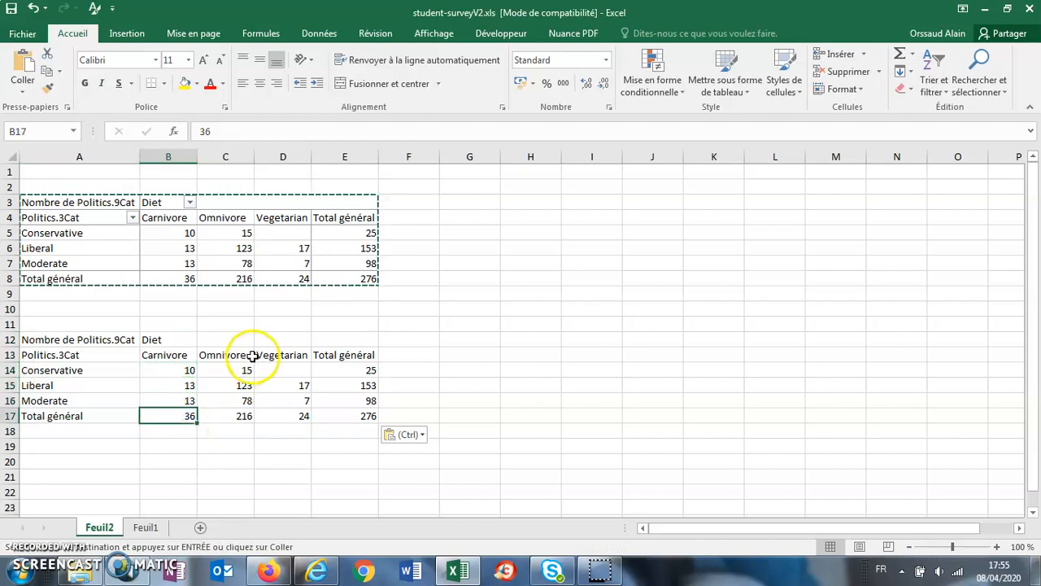
left_click(242, 370)
left_click(237, 383)
left_click(241, 400)
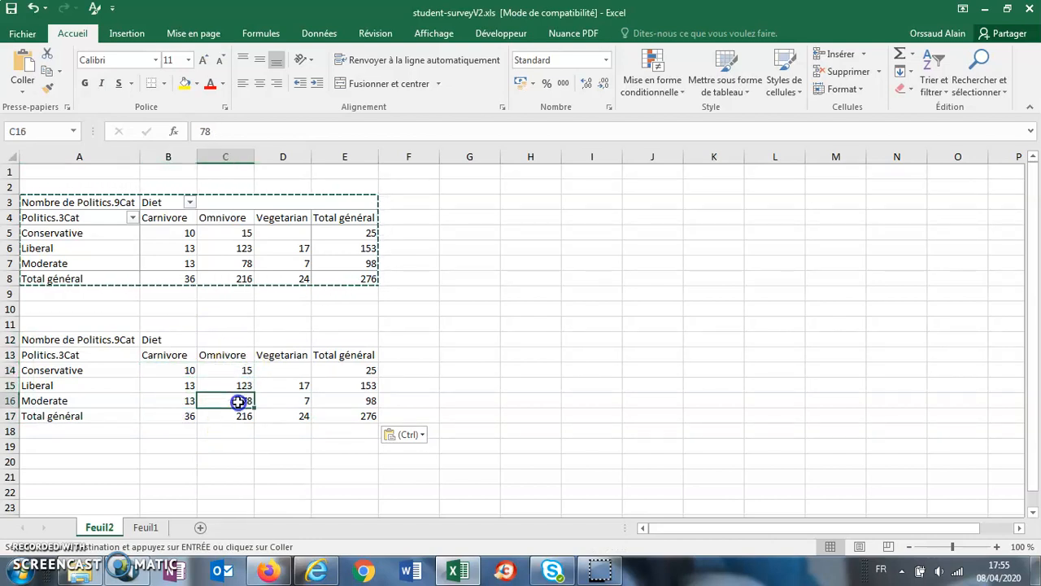
left_click(284, 399)
Fill the empty Conservative/Vegetarian cell D14 of the pasted table with 0
left_click(282, 369)
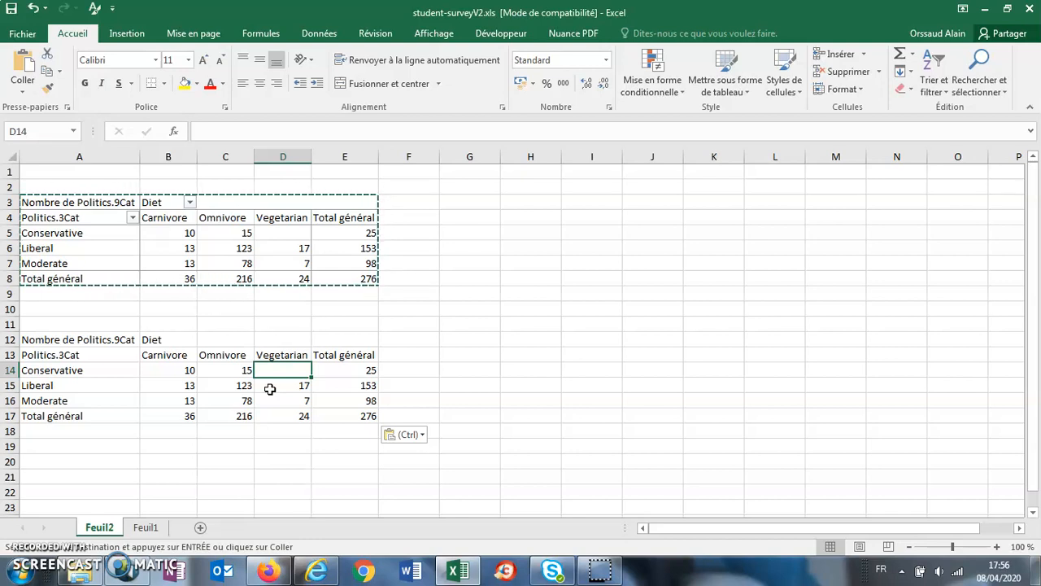
type("0")
key("Return")
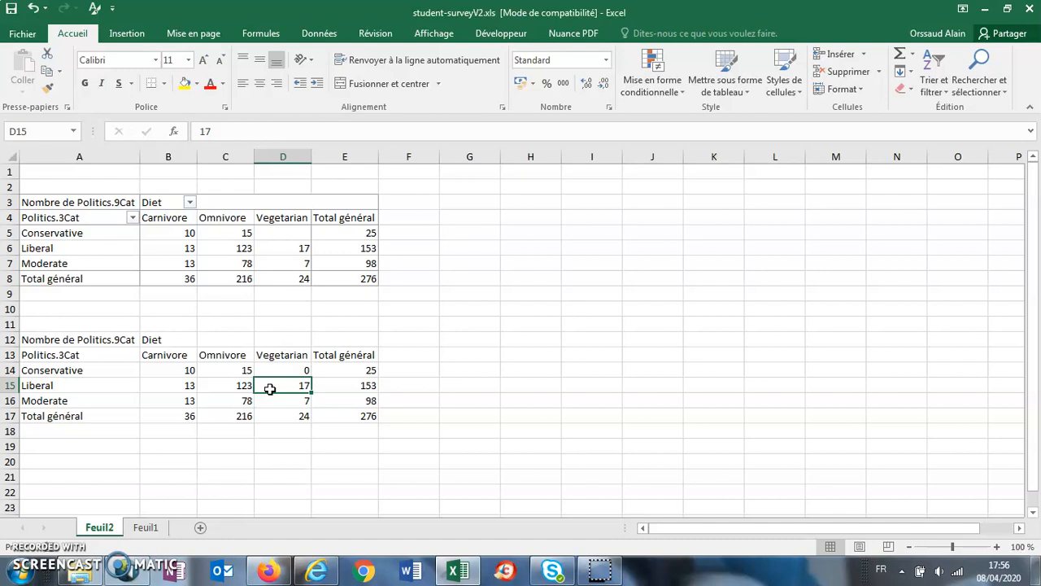
Copy the table A13:E17 and paste it as values only starting at cell A20
scroll(269, 389, "down", 2)
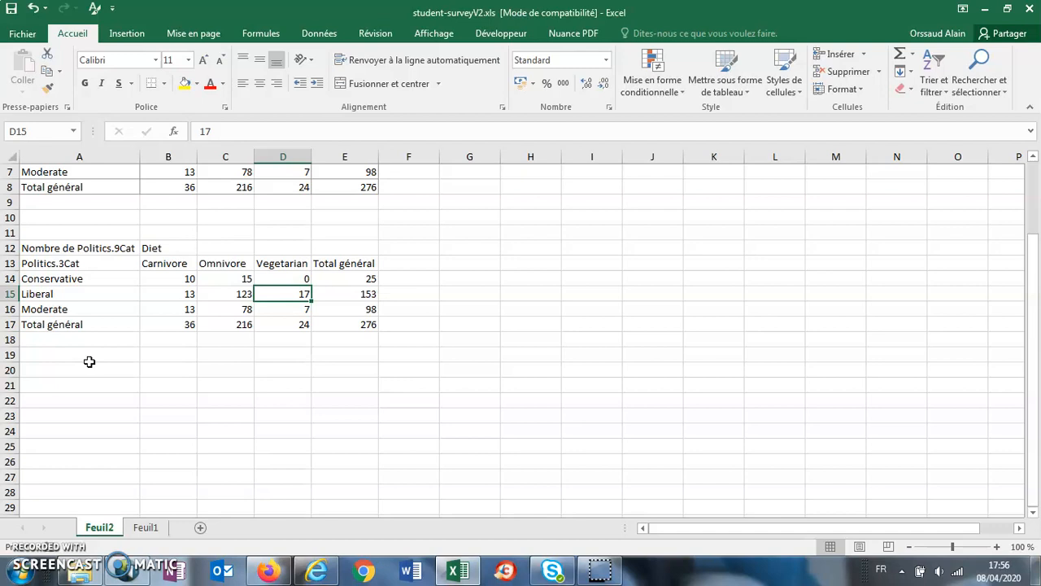
left_click_drag(99, 263, 346, 328)
key("ctrl+c")
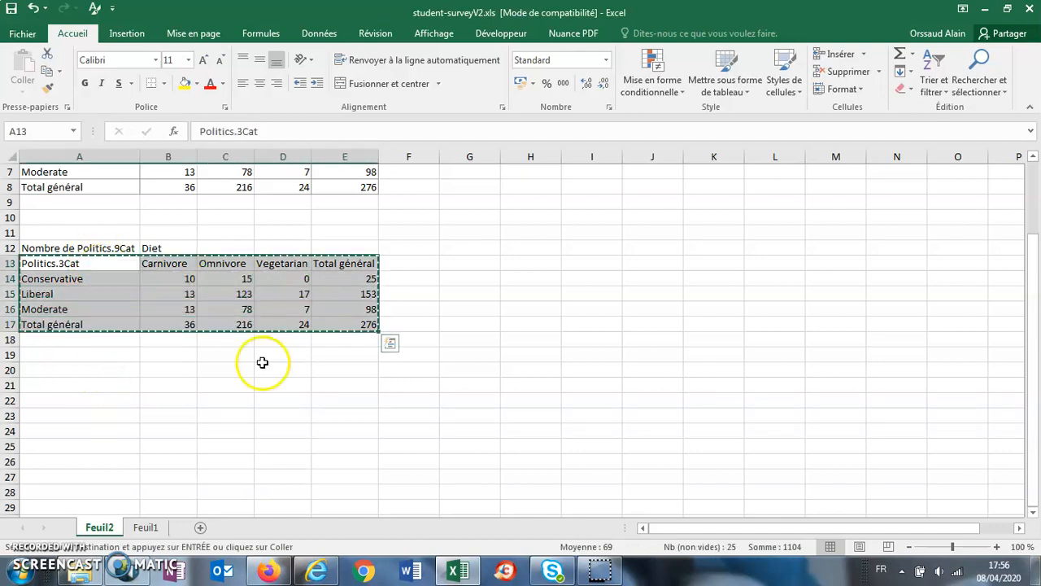
right_click(91, 296)
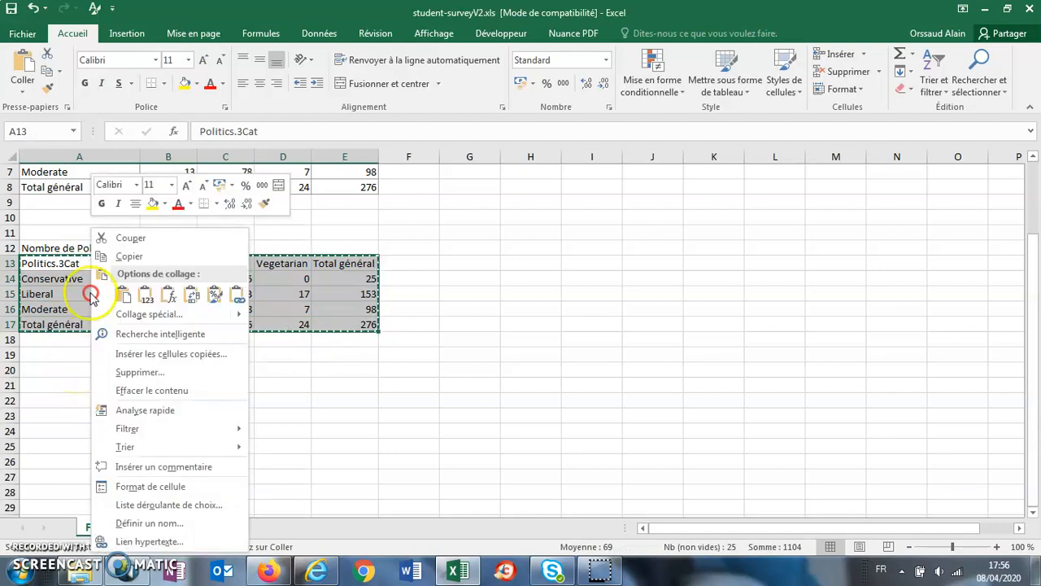
left_click(128, 256)
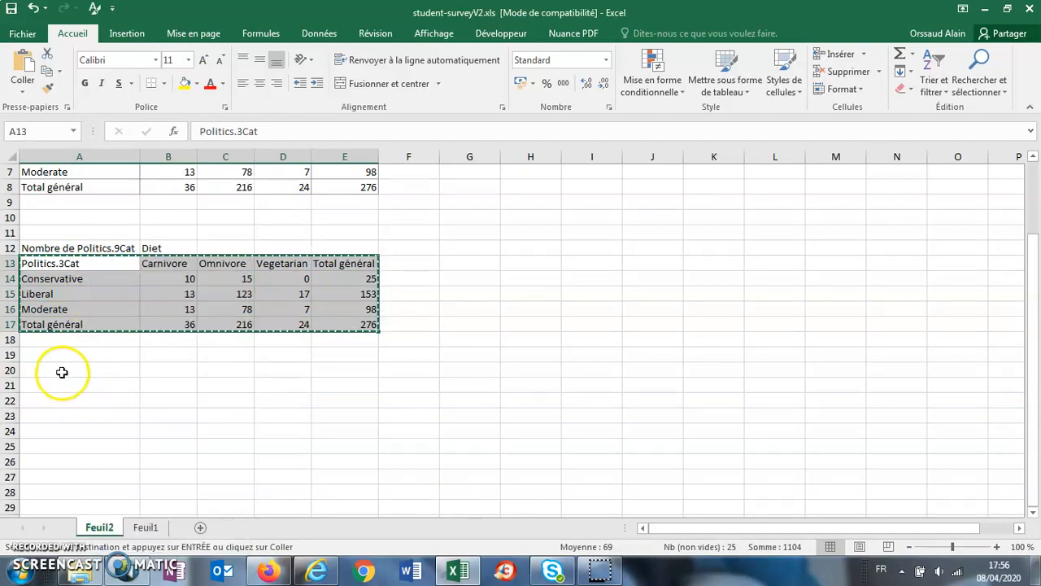
left_click(62, 372)
right_click(63, 371)
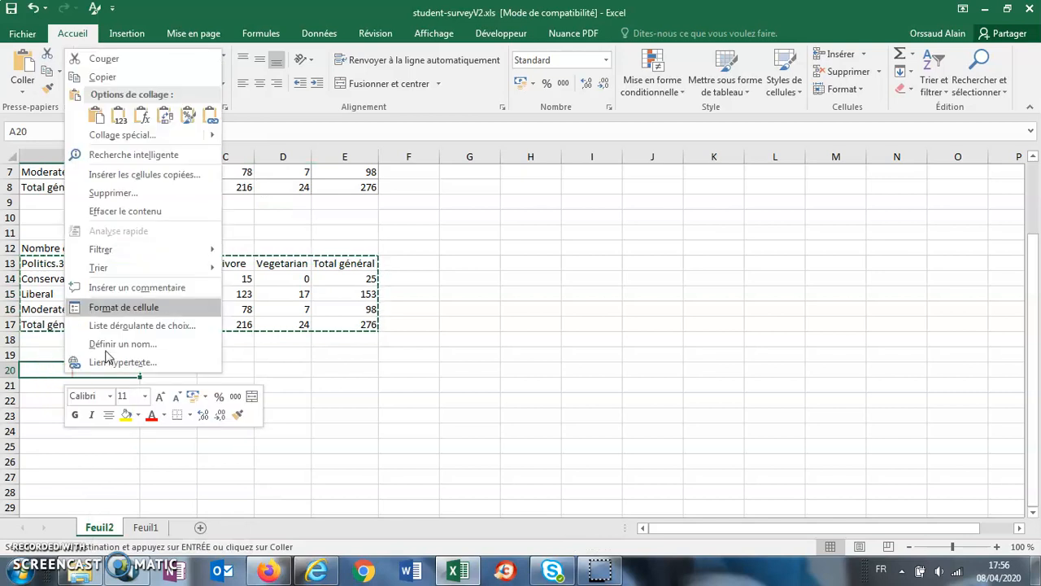
left_click(119, 116)
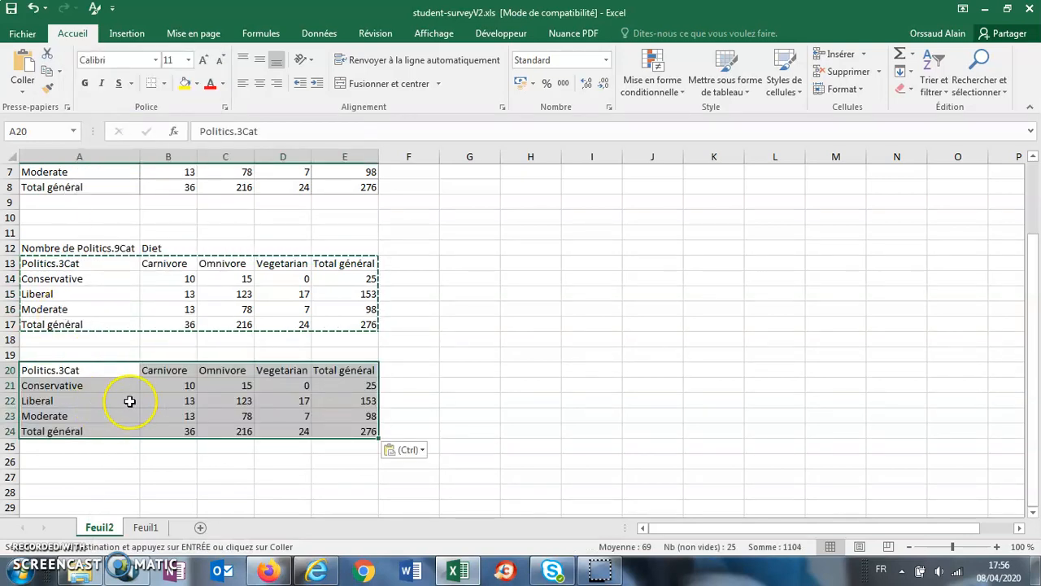
Clear the numbers in B21:E24 of the second copy, keeping its row and column headings
left_click_drag(167, 388, 333, 421)
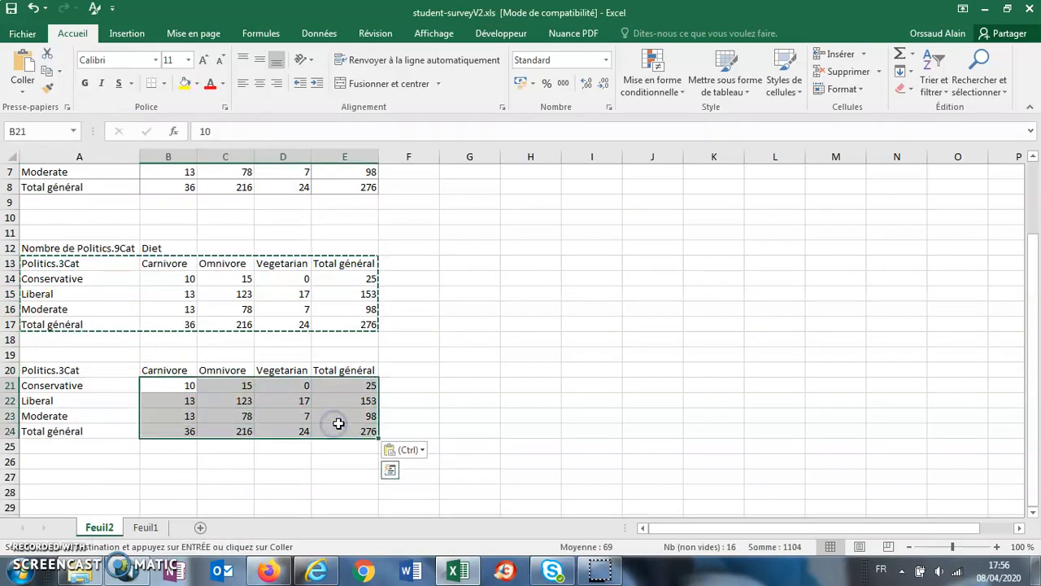
key("Delete")
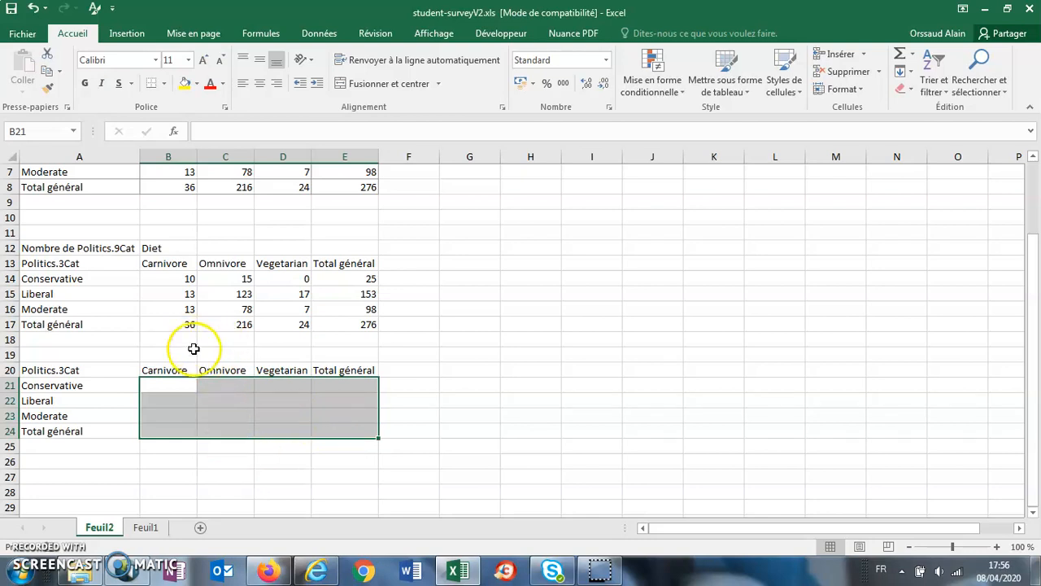
left_click(345, 460)
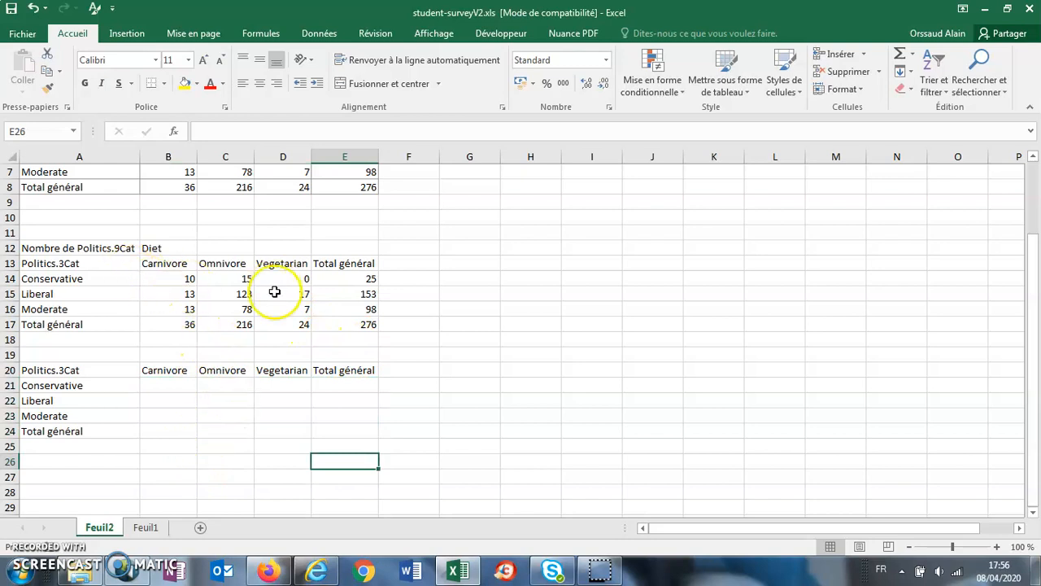
left_click(362, 280)
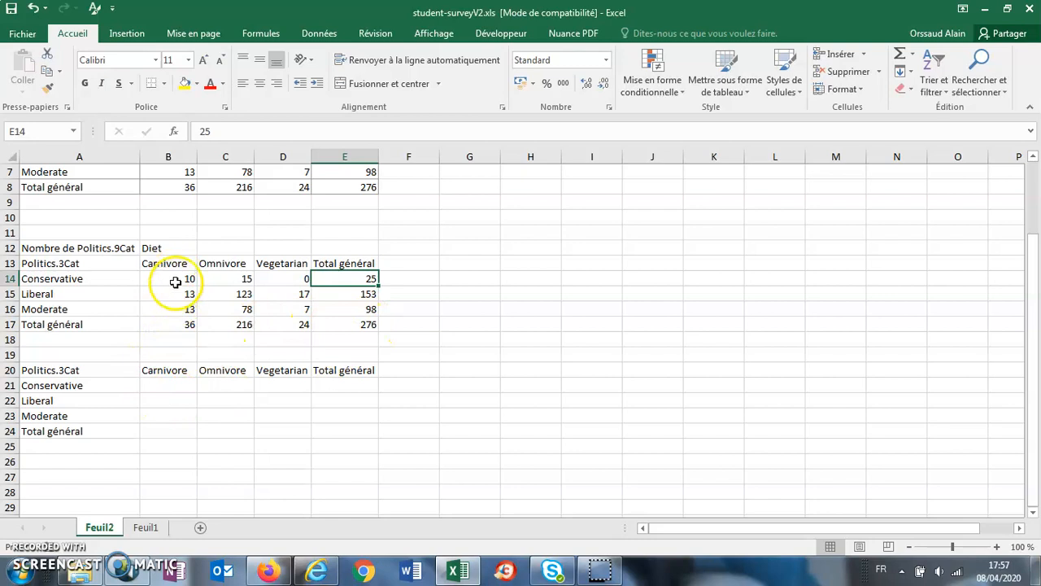
left_click(176, 324)
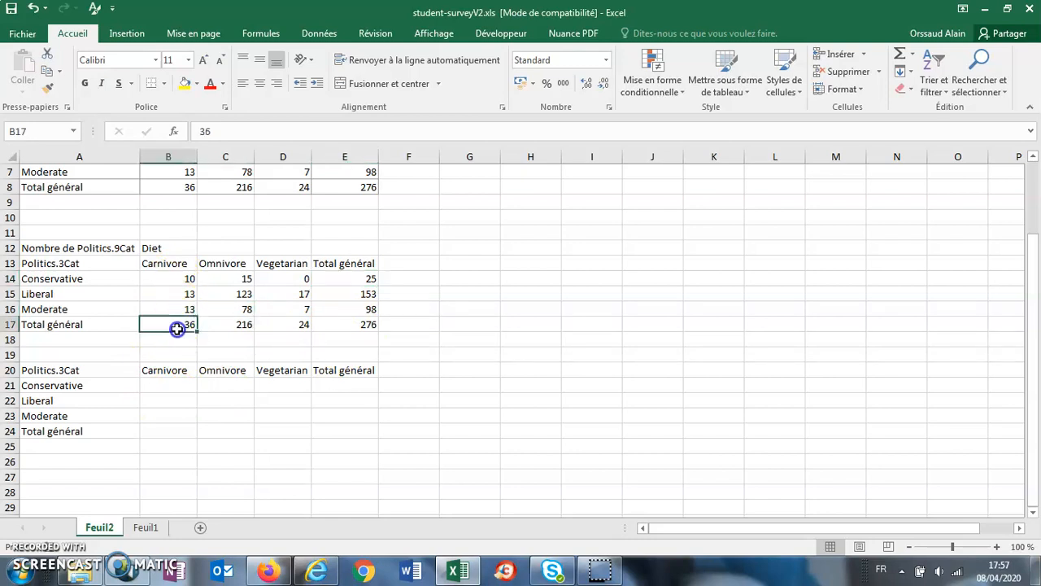
left_click(353, 324)
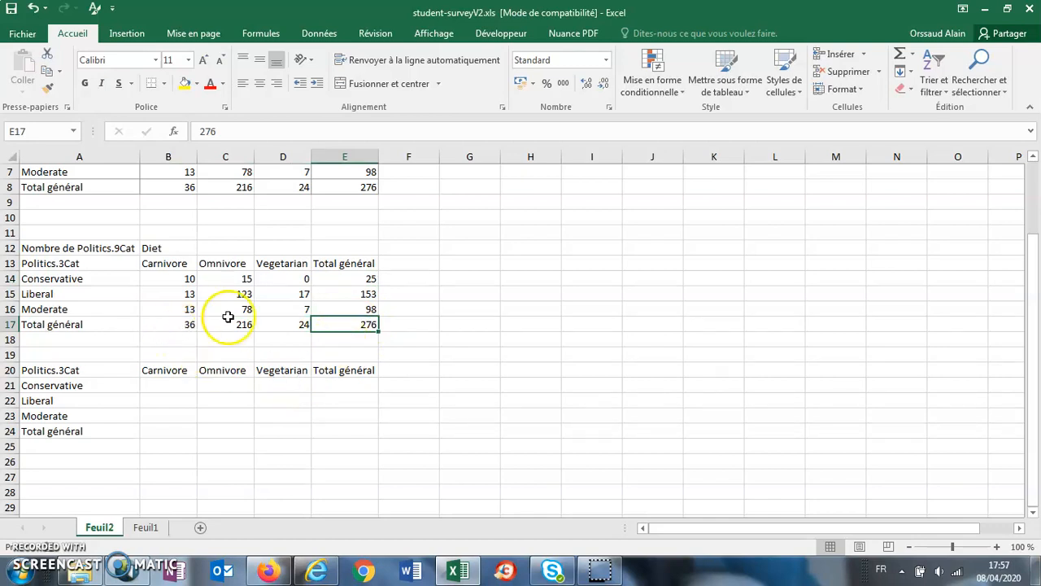
Build the expected-count formula =E14*B17/E17 in the Conservative/Carnivore cell B21
left_click(170, 384)
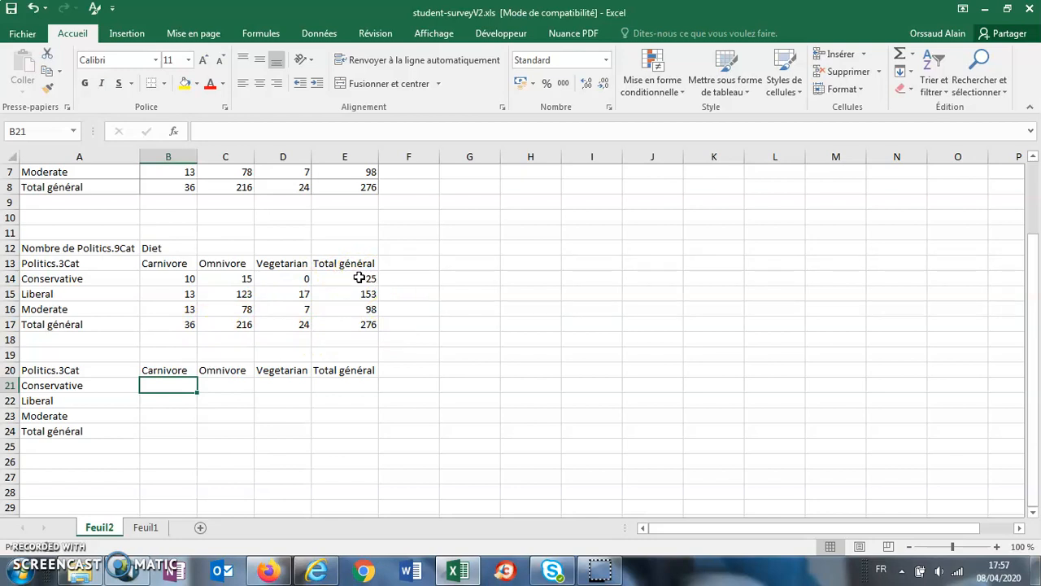
left_click(162, 387)
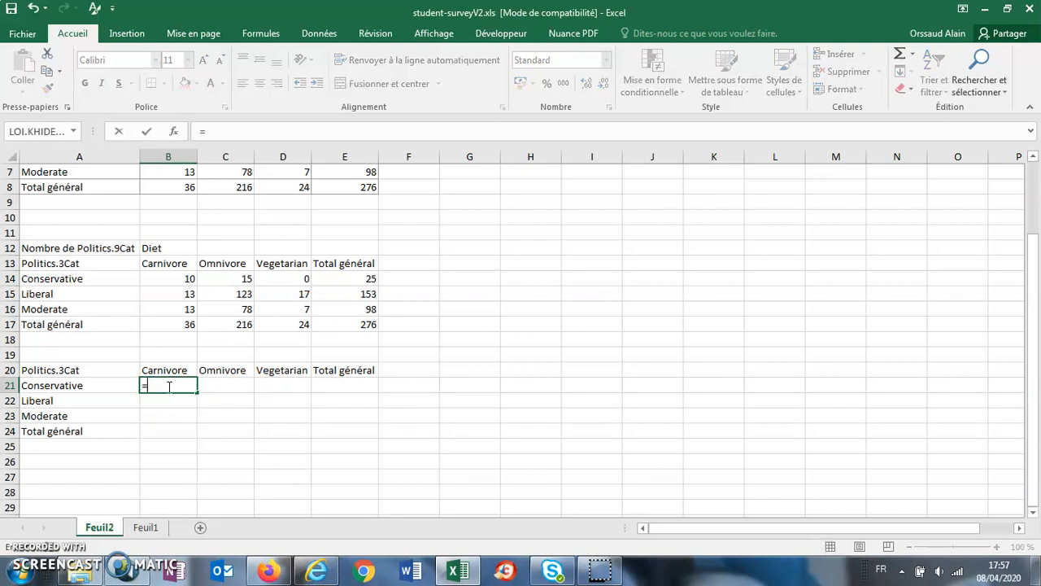
left_click(372, 277)
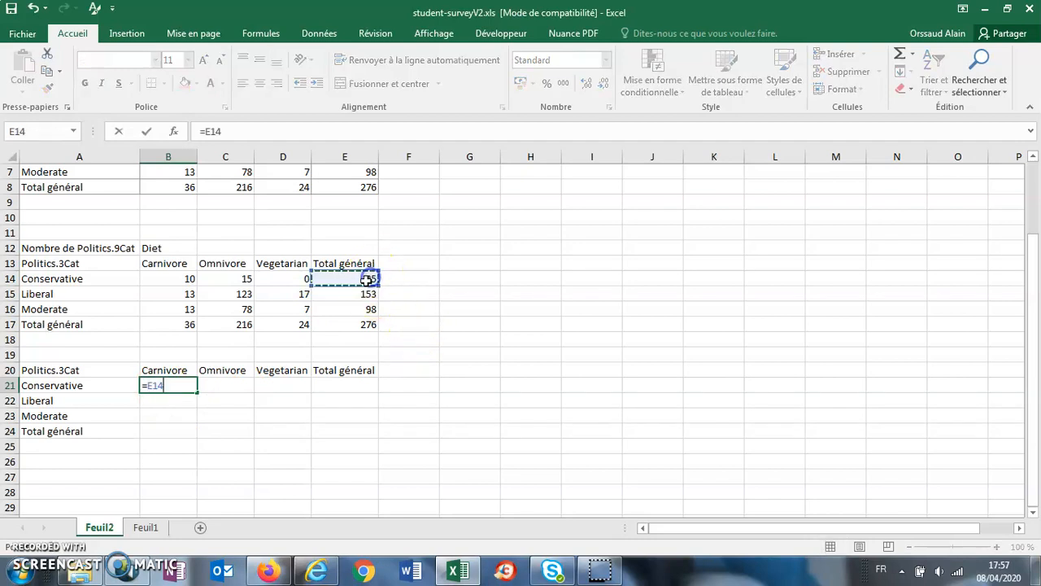
type("*")
left_click(159, 325)
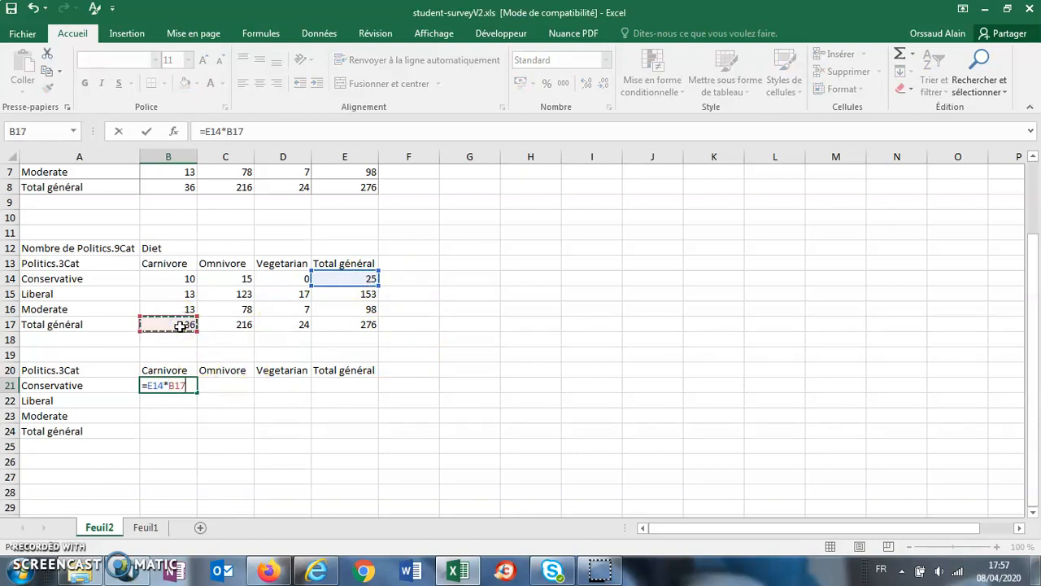
type("/")
left_click(344, 326)
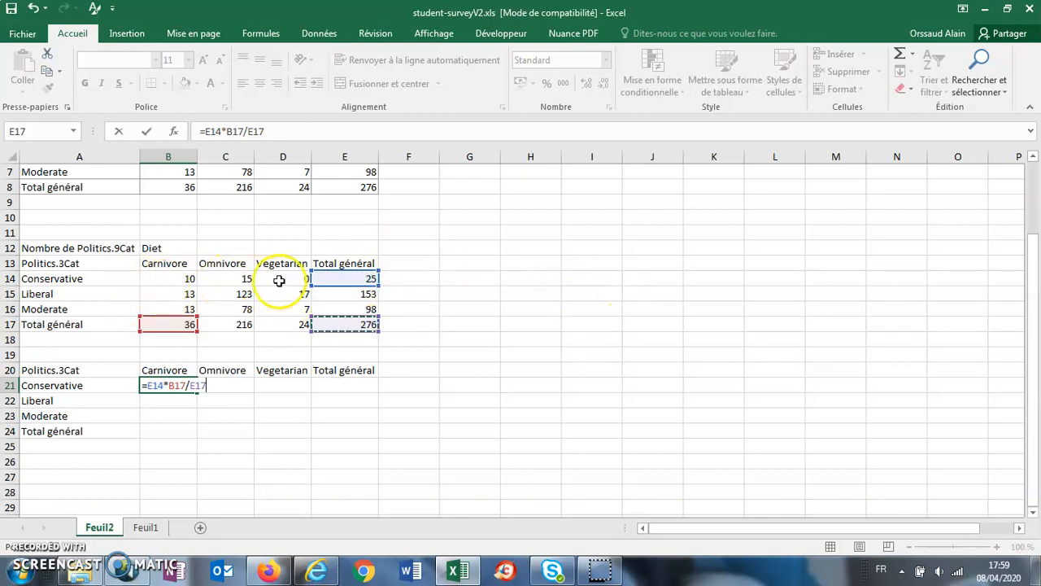
Anchor the references in B21 so the formula reads =$E14*B$17/$E$17, and fill it across B21:D23
left_click(147, 383)
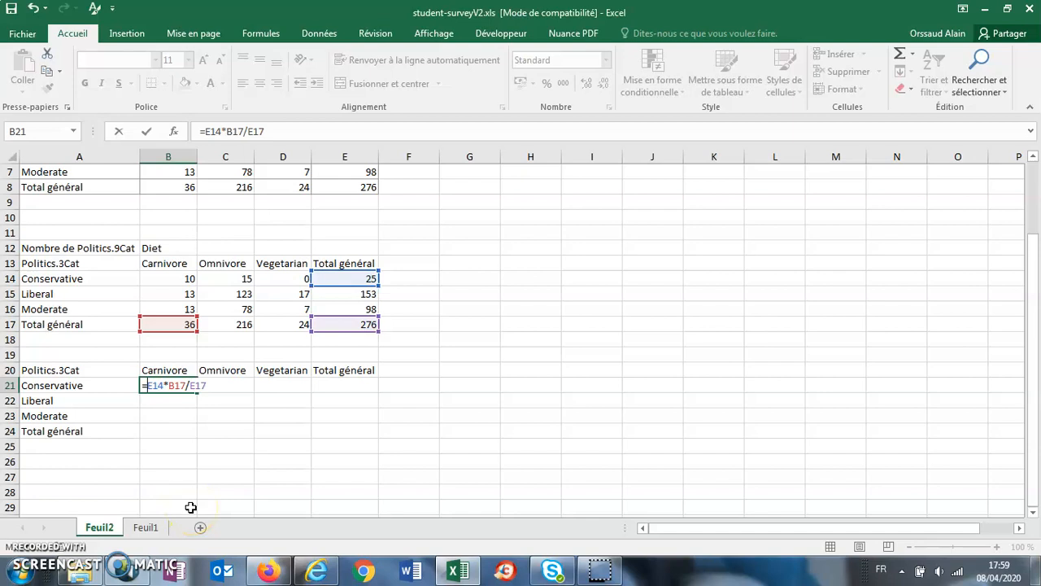
type("$")
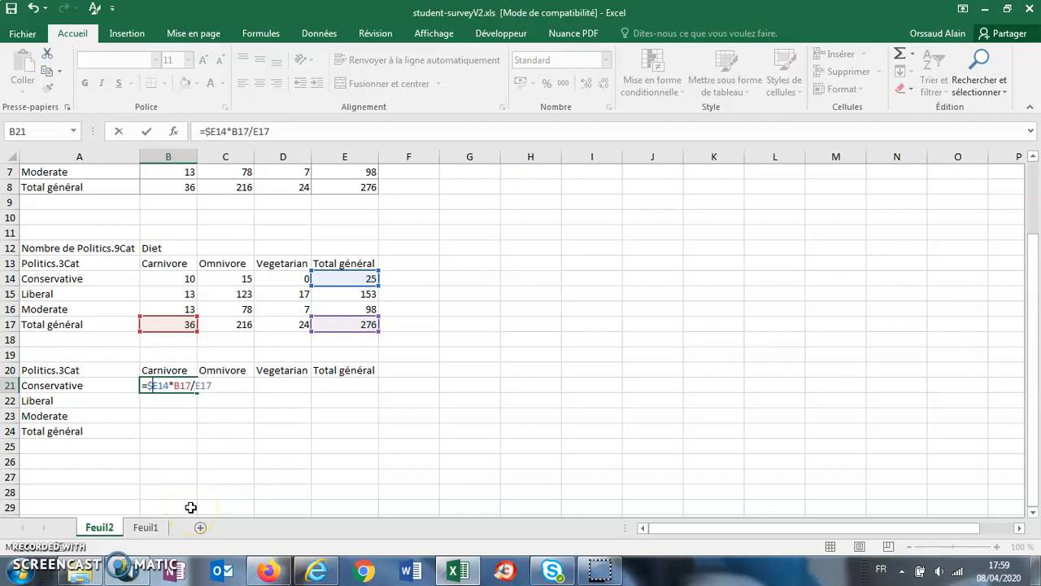
left_click(189, 323)
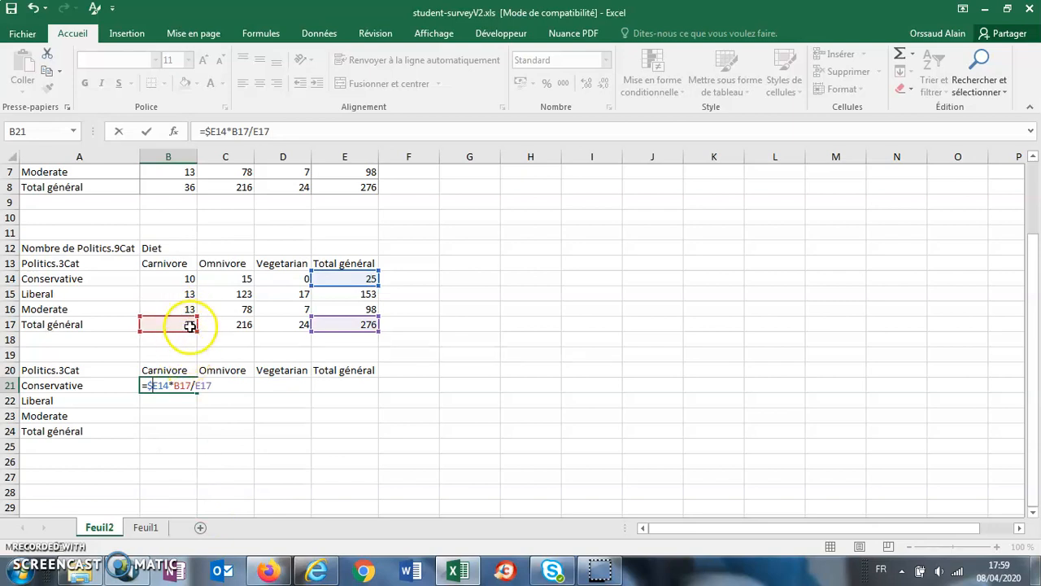
left_click(179, 386)
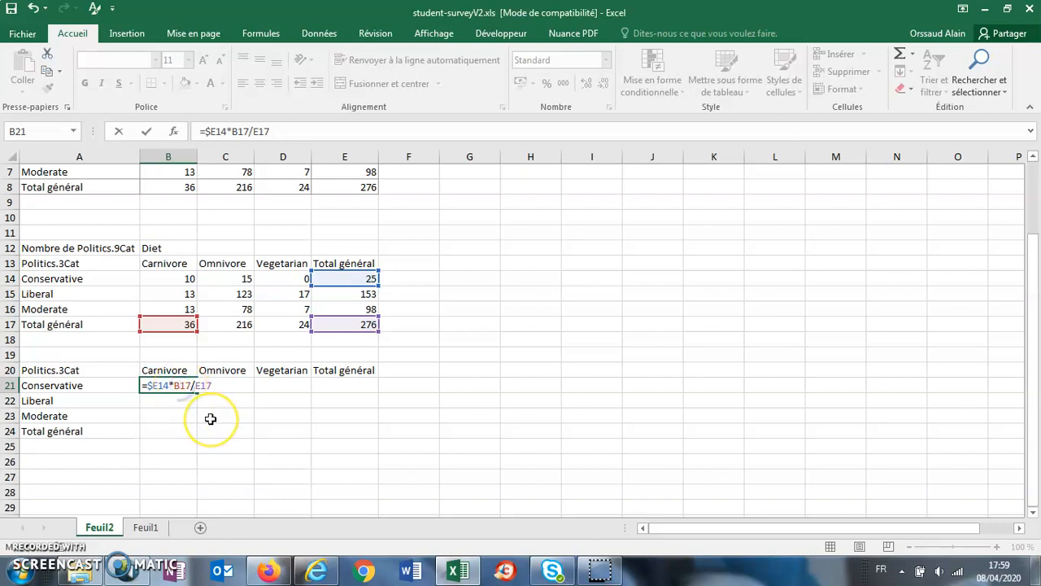
type("$")
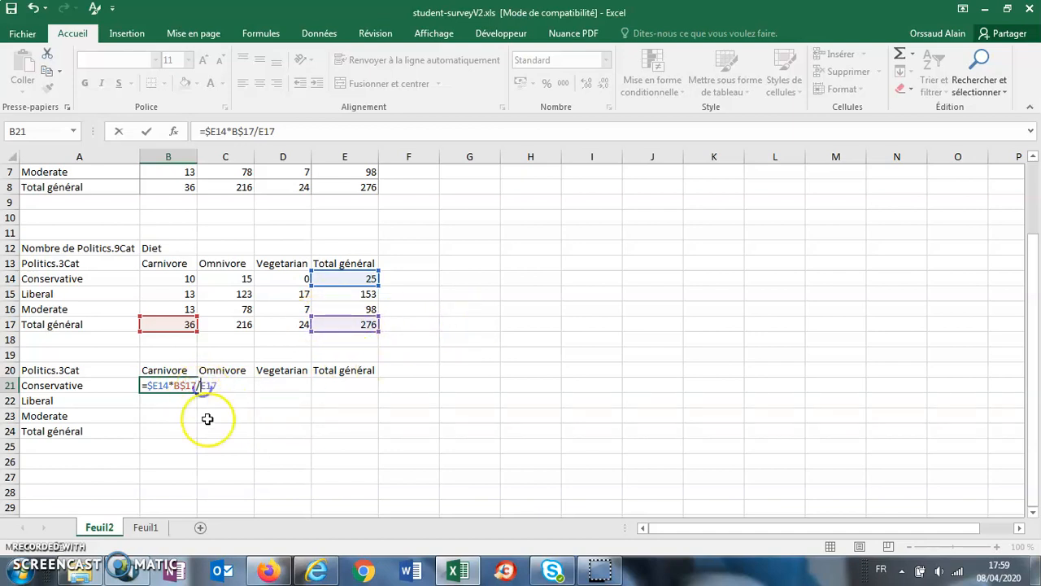
type("$E")
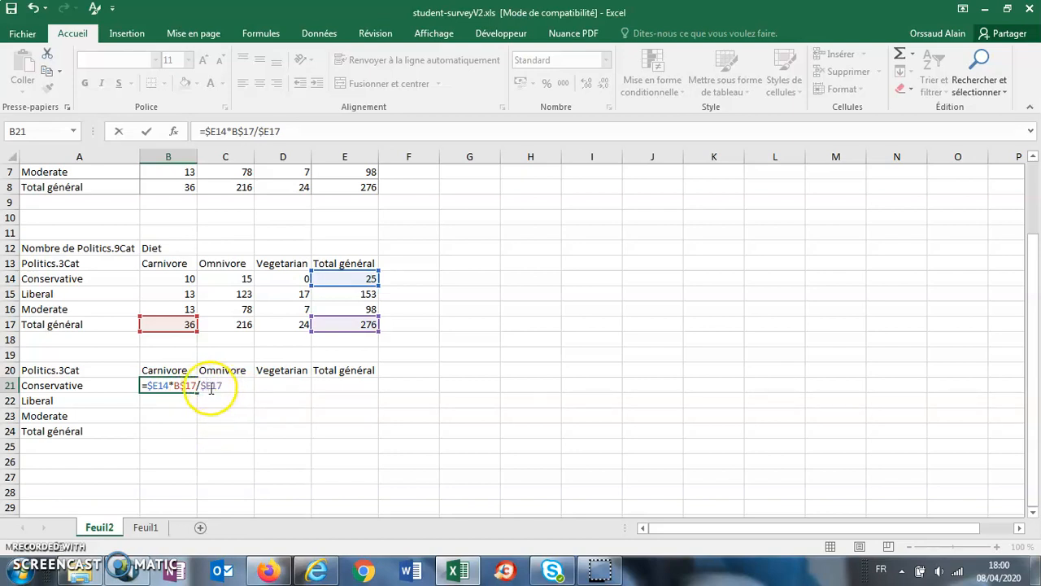
type("$")
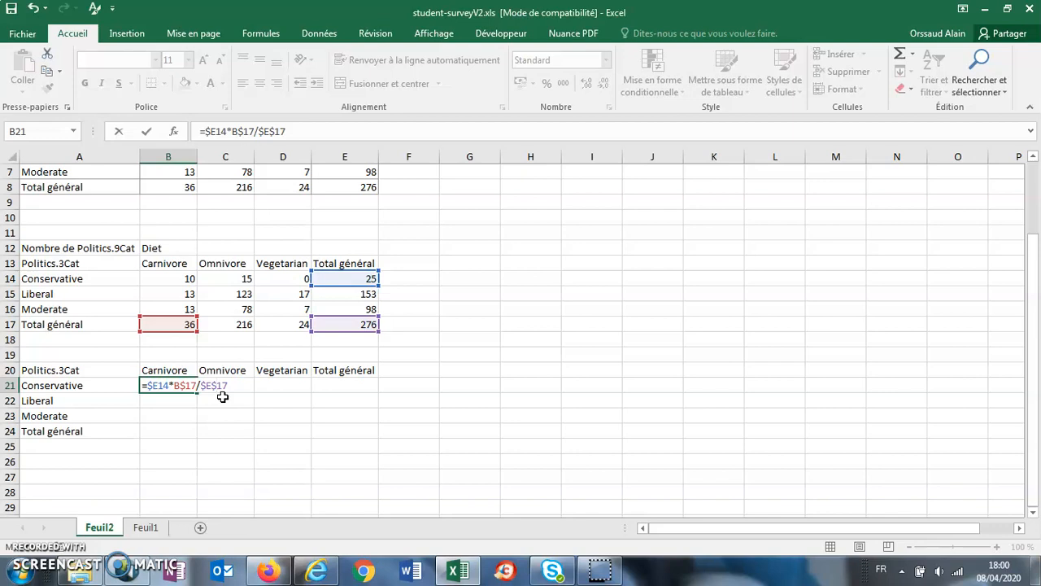
key("Return")
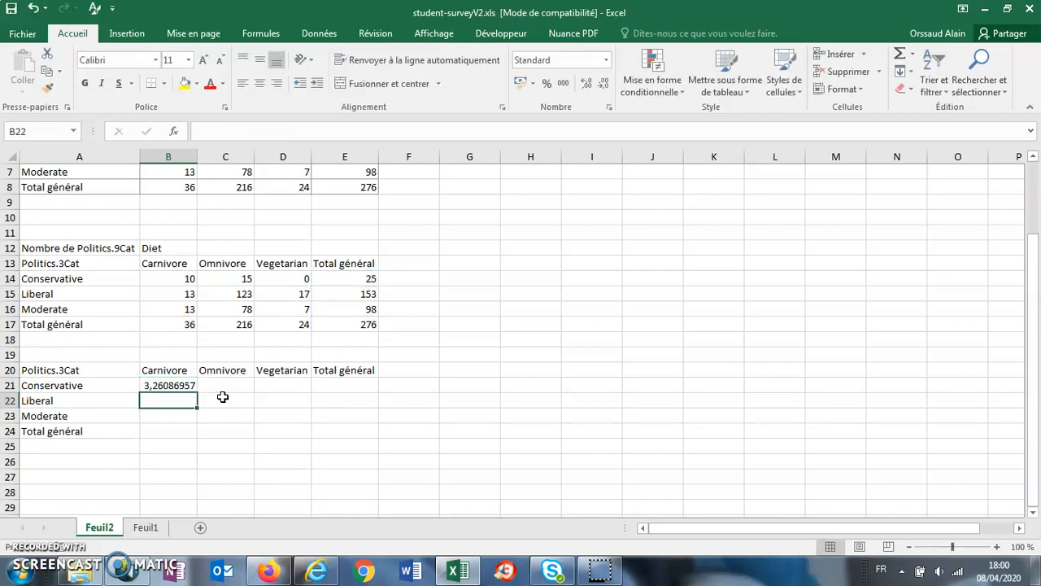
left_click(192, 386)
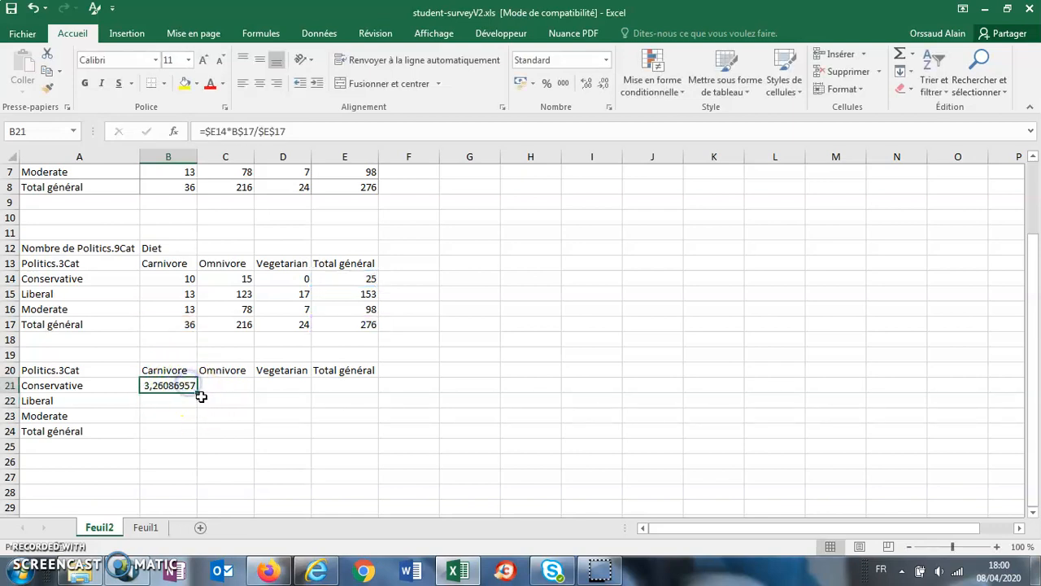
left_click_drag(200, 393, 312, 421)
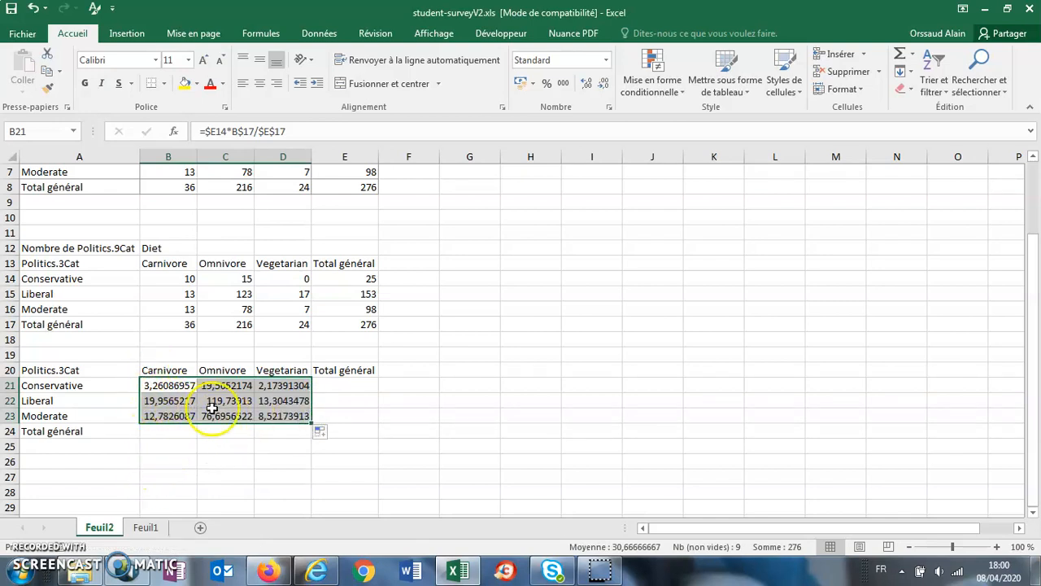
Sum B21:B23 in the Total général cell B24 and copy the total across to the Omnivore and Vegetarian columns
left_click(174, 433)
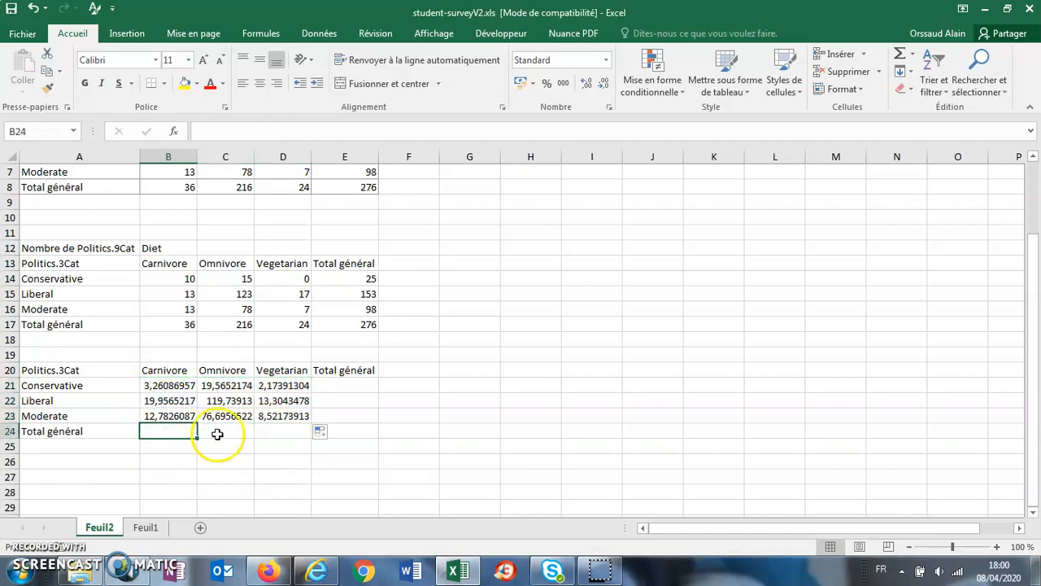
left_click(898, 54)
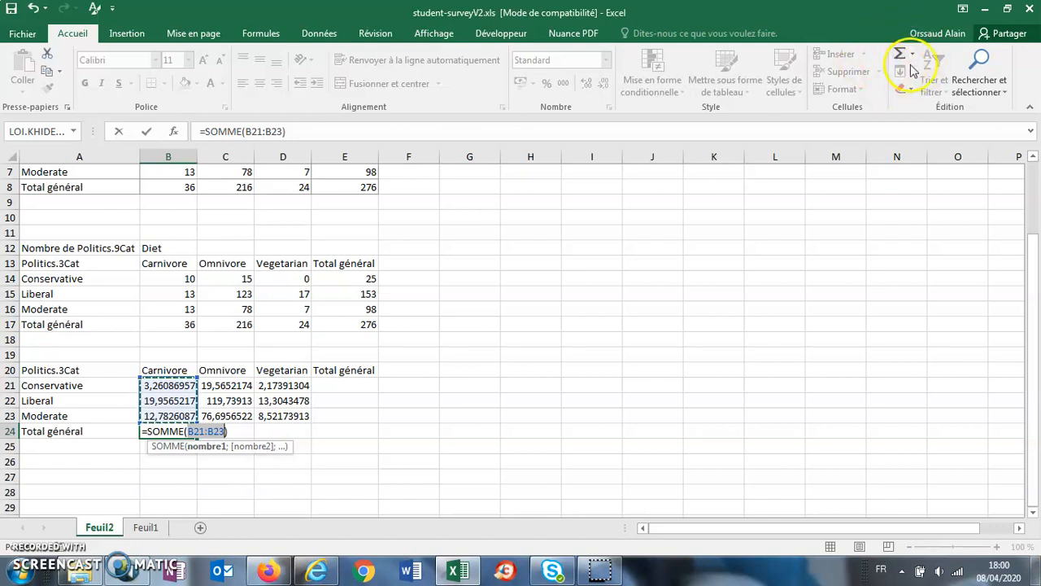
key("Return")
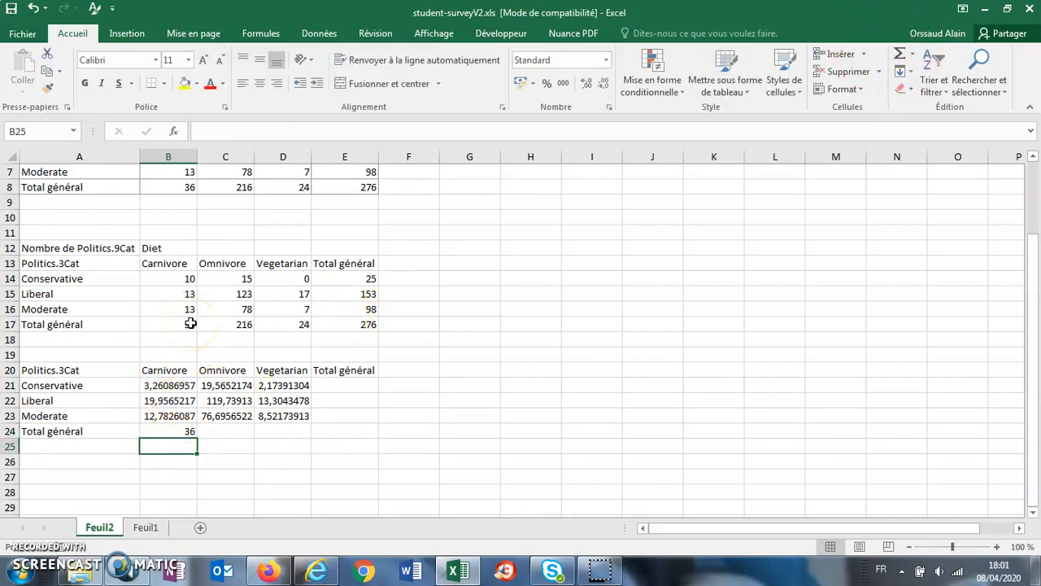
left_click(174, 430)
left_click_drag(197, 437, 289, 433)
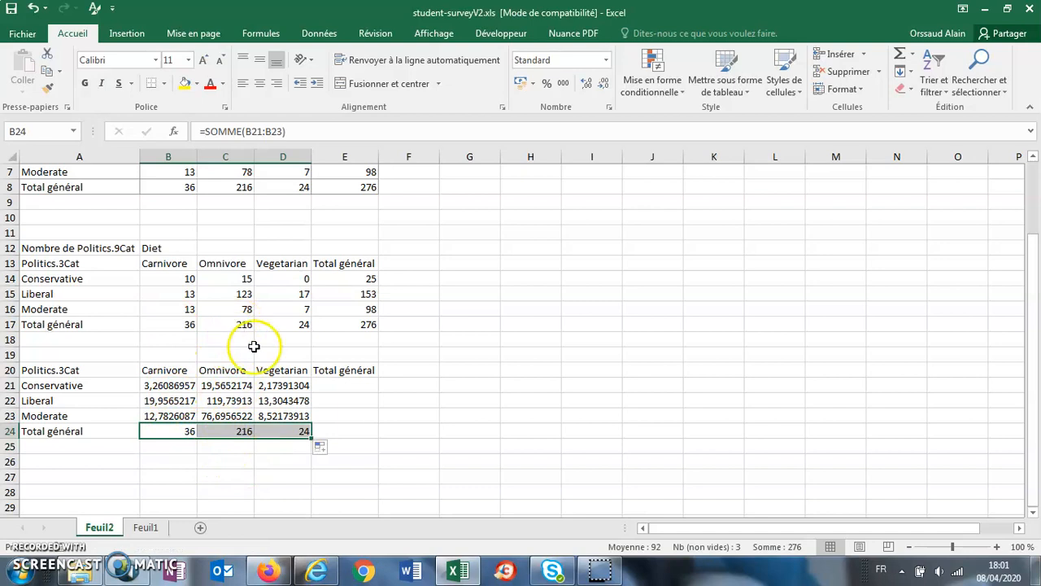
Sum B21:D21 in the Total général cell E21 and copy the row total down to E24
left_click(344, 387)
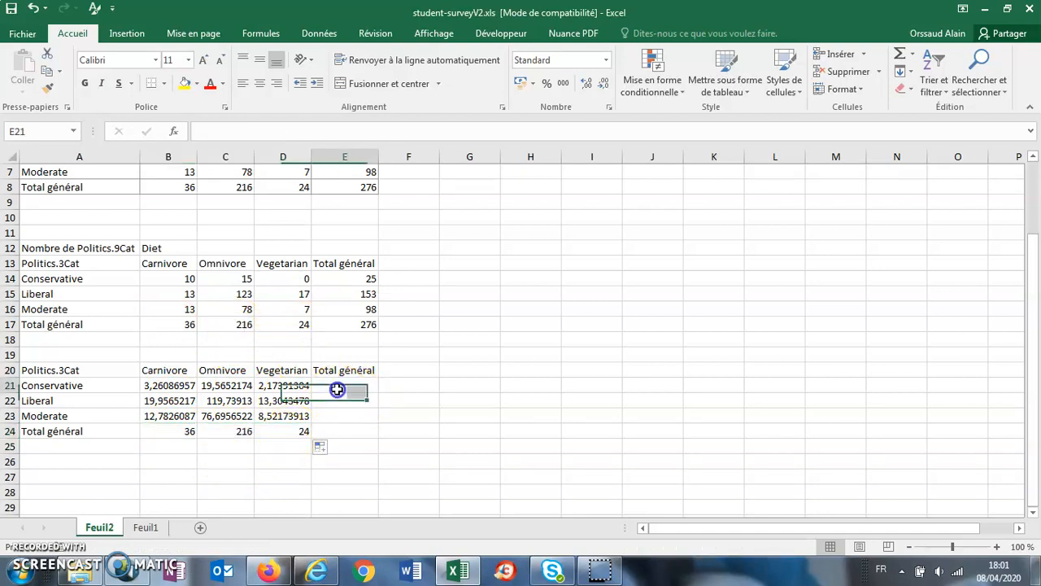
left_click(899, 52)
key("Return")
left_click(366, 386)
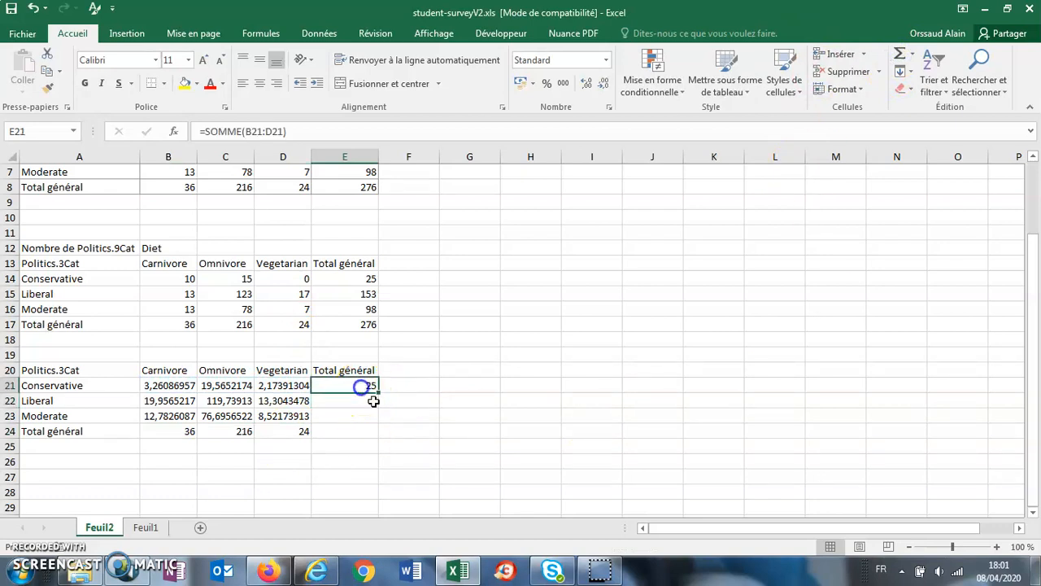
left_click_drag(378, 392, 374, 439)
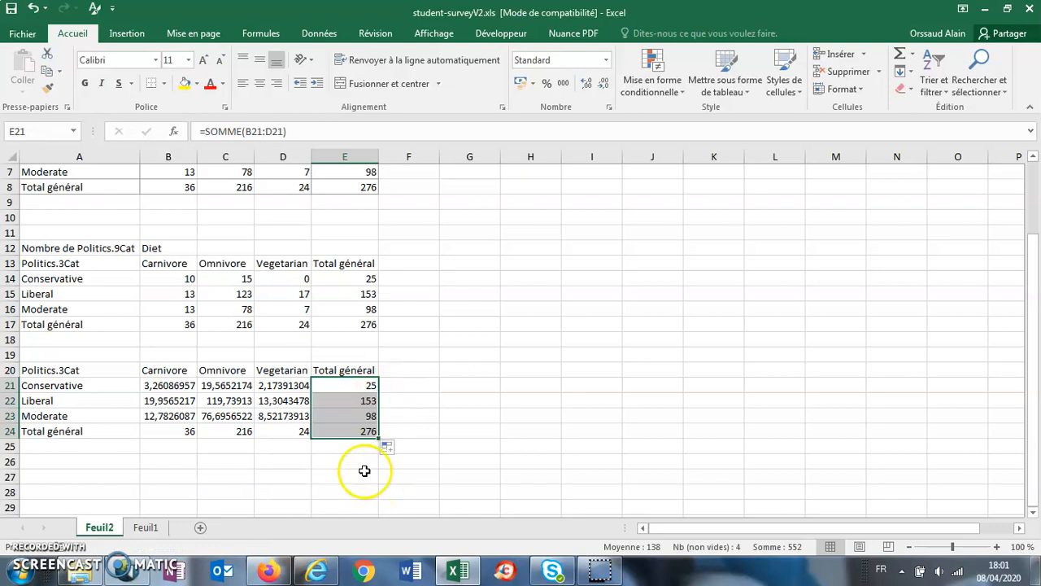
left_click(364, 475)
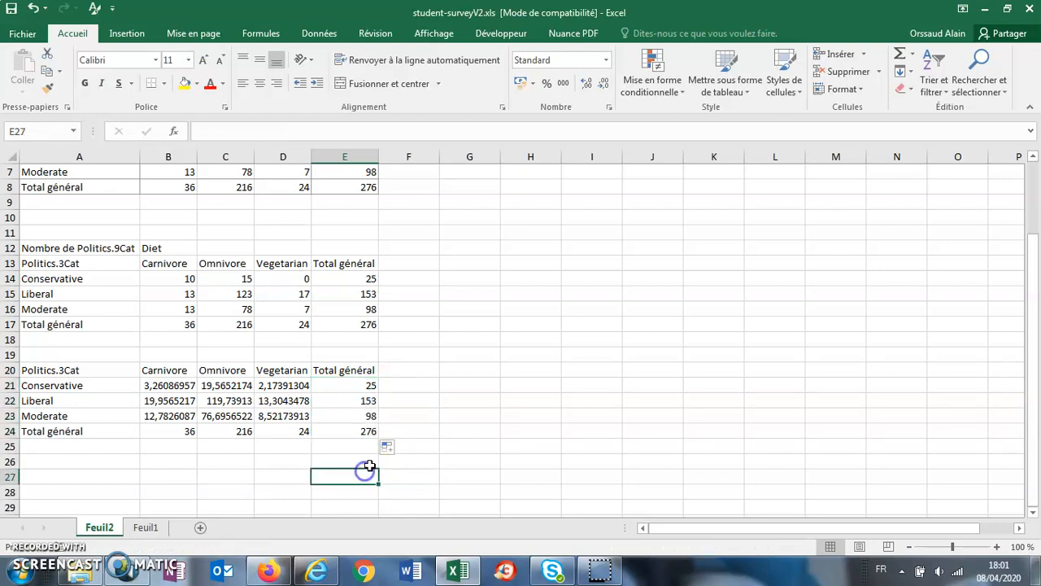
Title the expected-count table "Tableau de l'indépendance" in cell A19
left_click(68, 358)
type("Tableau")
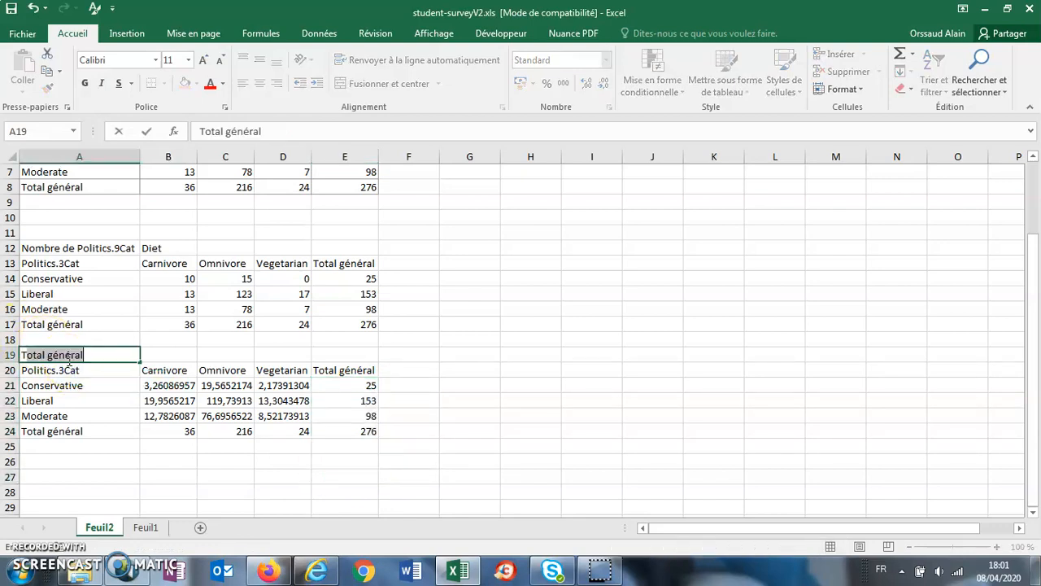
type(" d")
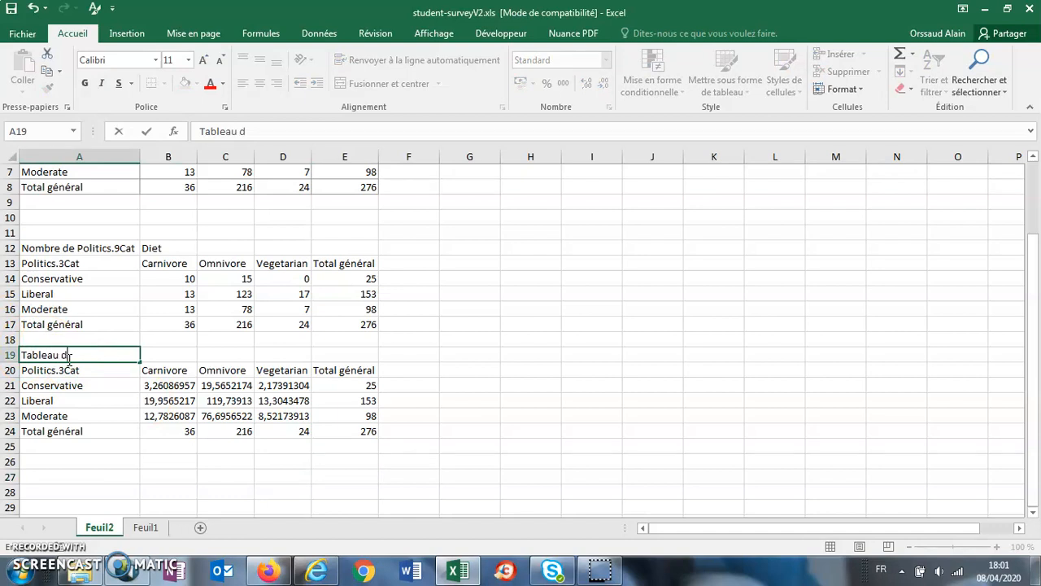
type("e l'indépen")
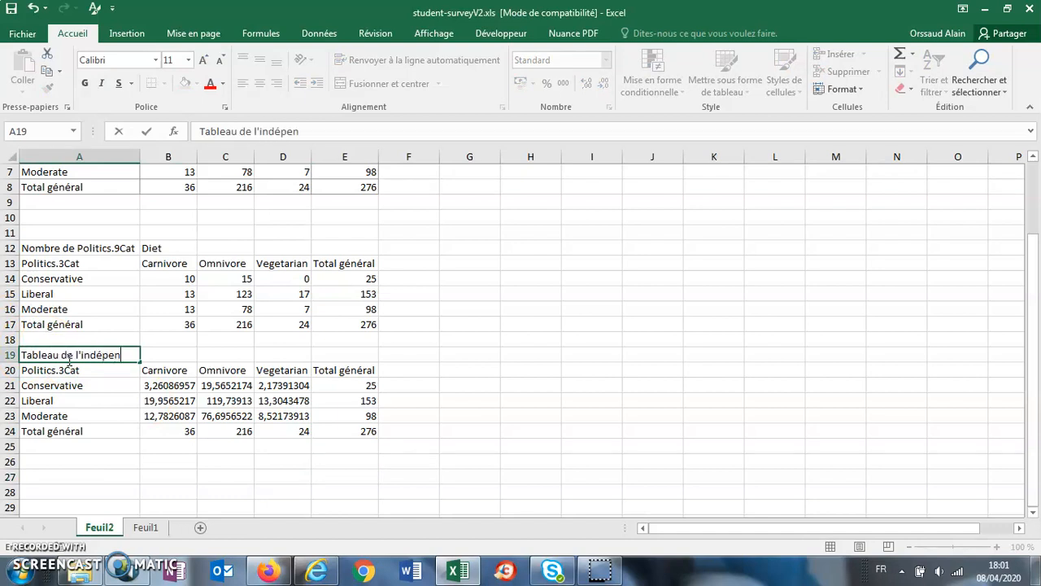
type("dance")
left_click(67, 358)
key("Return")
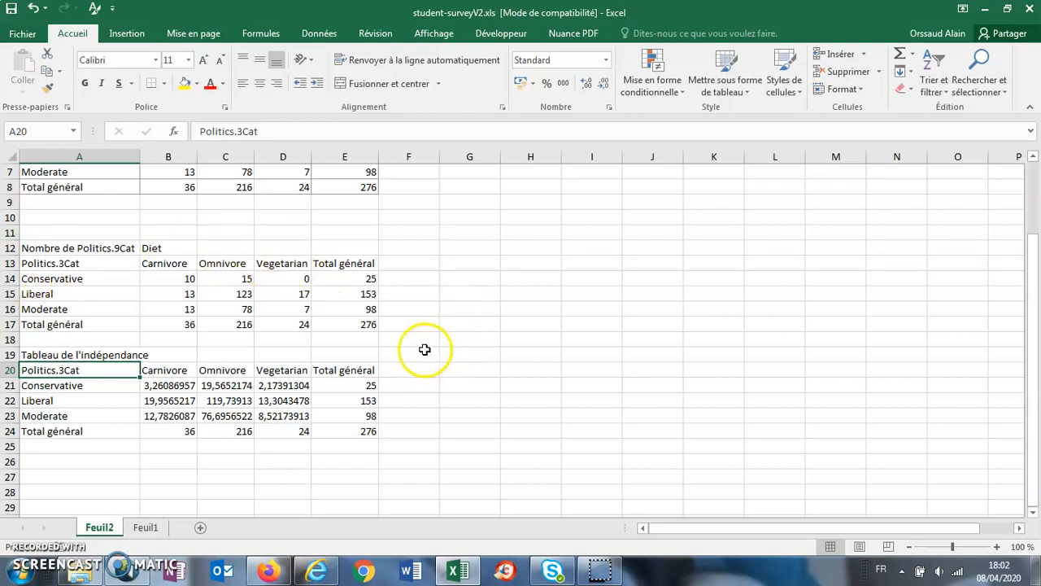
Begin a TEST.KHIDEUX formula in cell G19 with the observed counts B14:D16 as its actual range
left_click(455, 354)
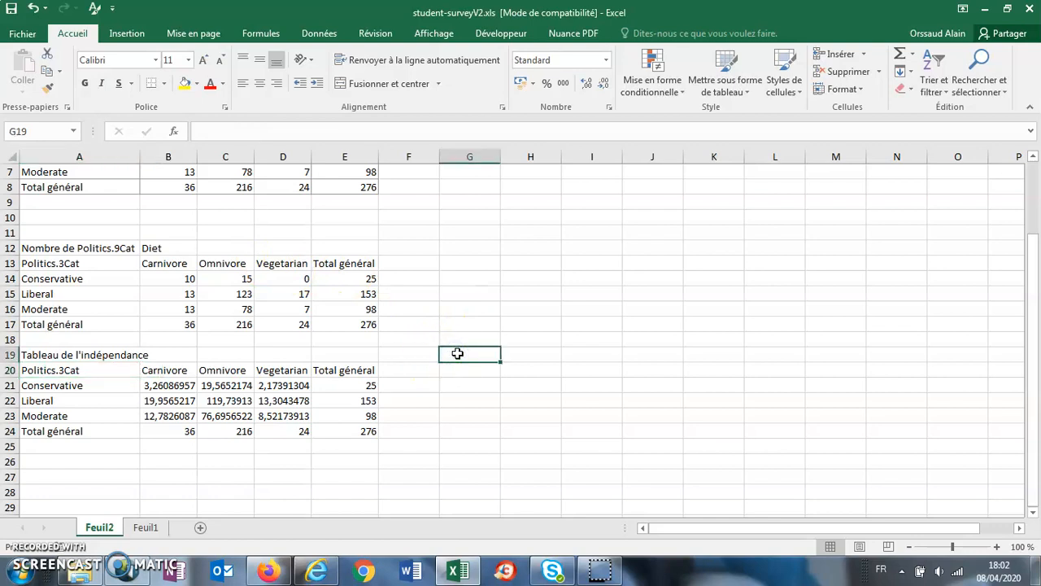
type("=")
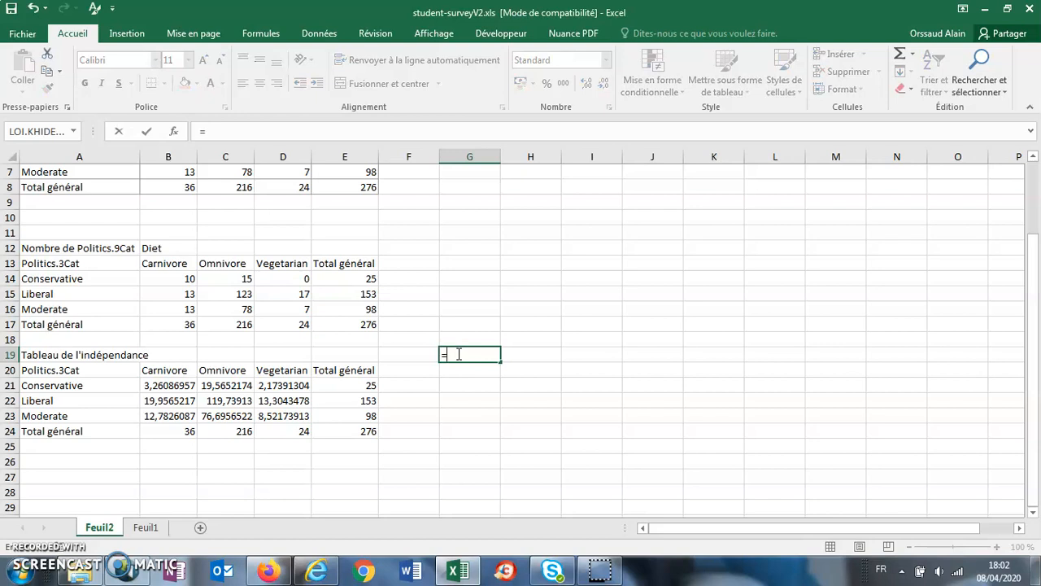
type("test")
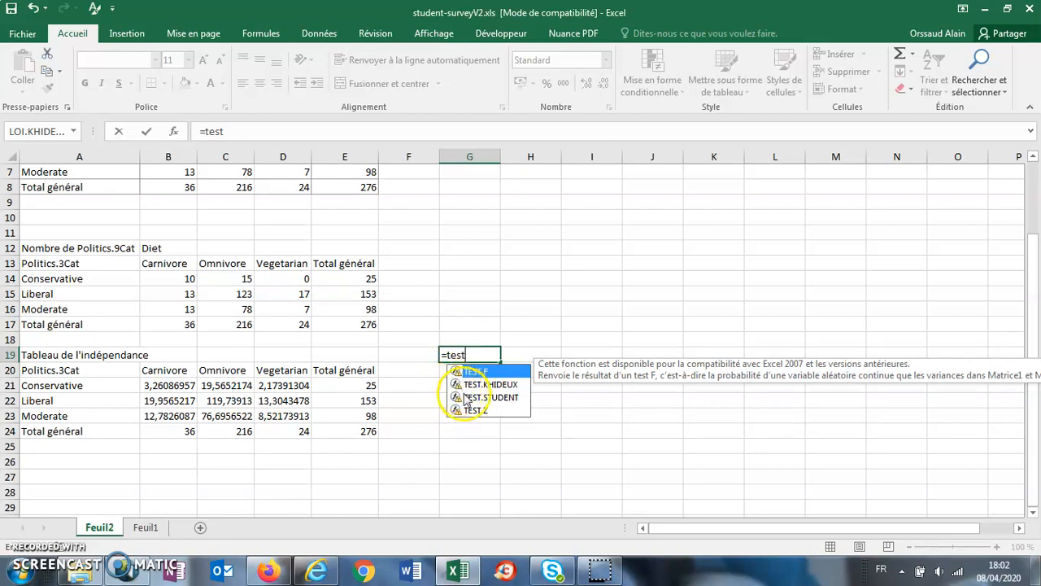
left_click(488, 384)
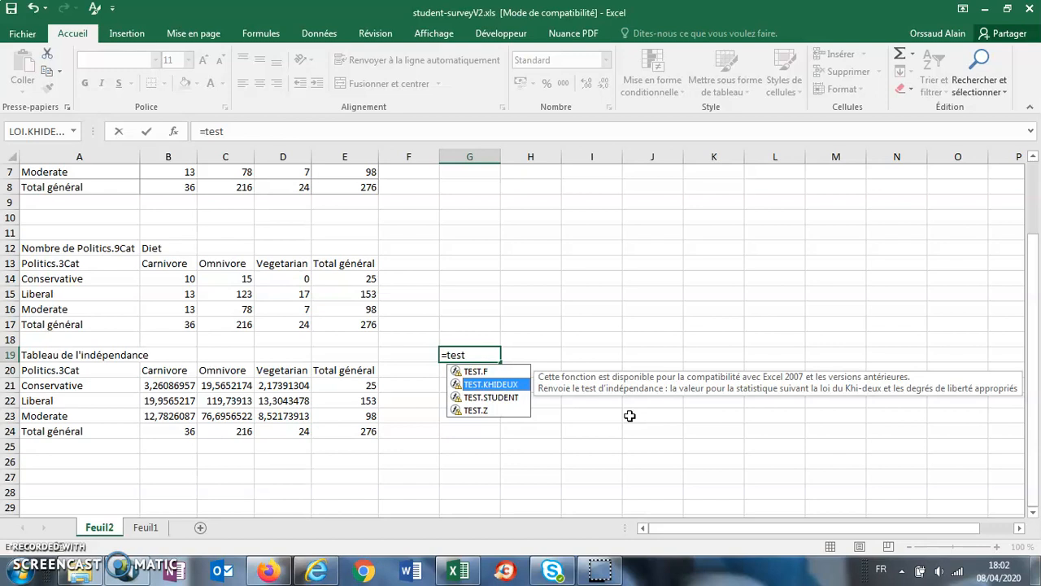
double_click(513, 385)
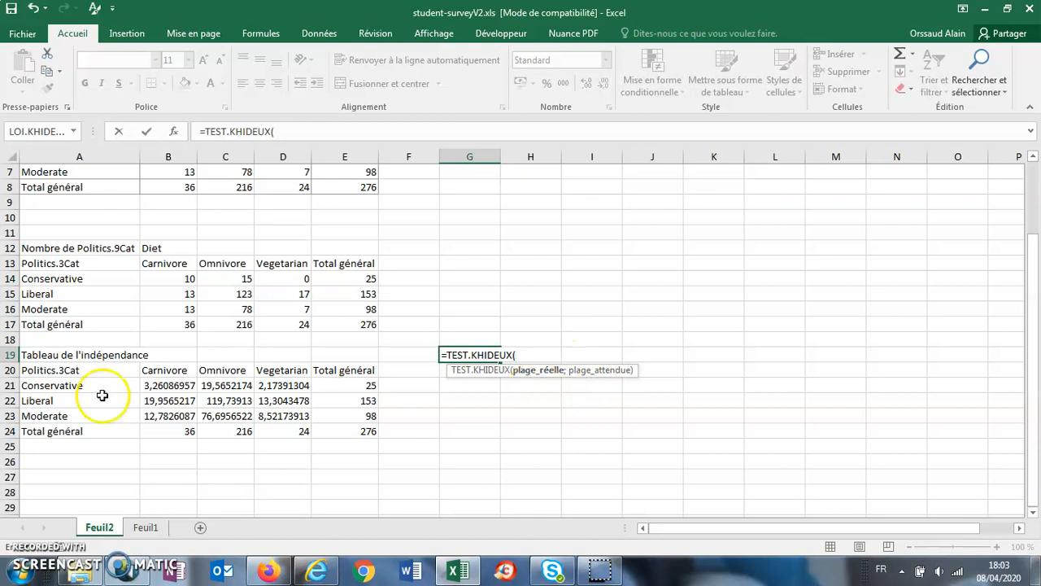
left_click_drag(182, 283, 285, 305)
left_click(285, 305)
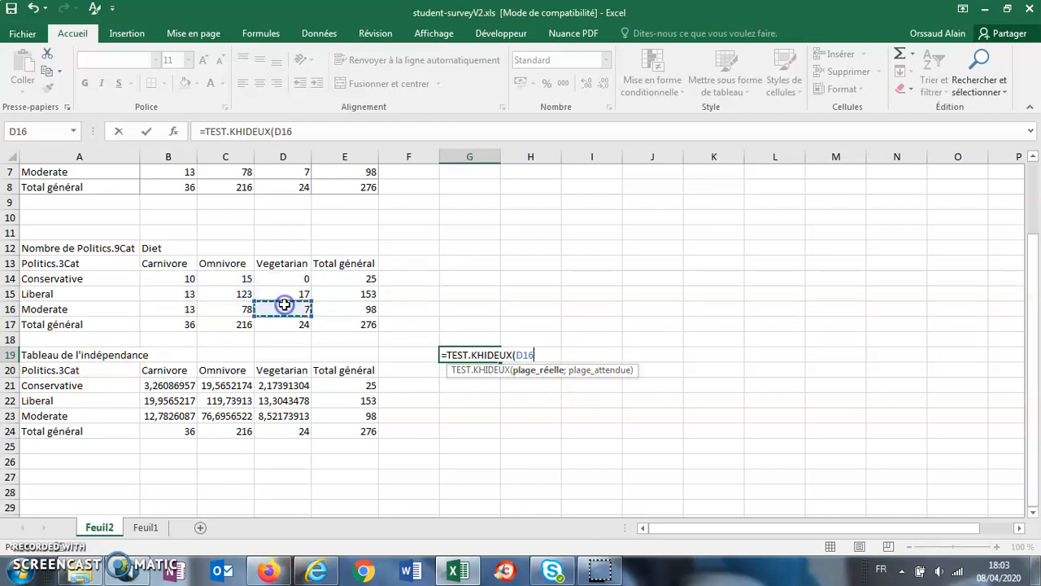
left_click_drag(190, 280, 286, 317)
type(";")
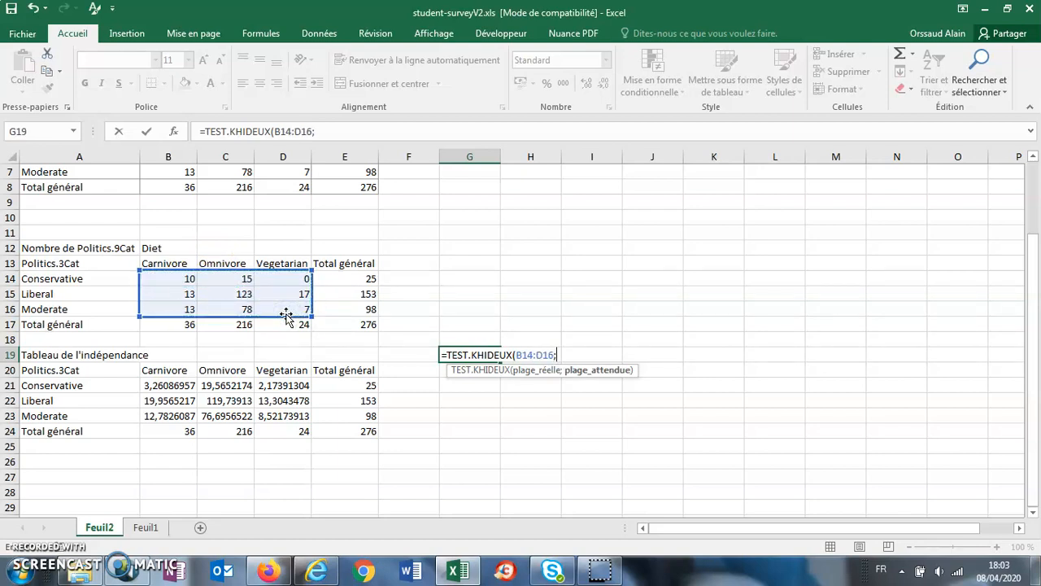
Complete the chi-square test formula in G19 with the expected counts B21:D23 as its expected range
left_click(174, 388)
left_click_drag(185, 392, 290, 421)
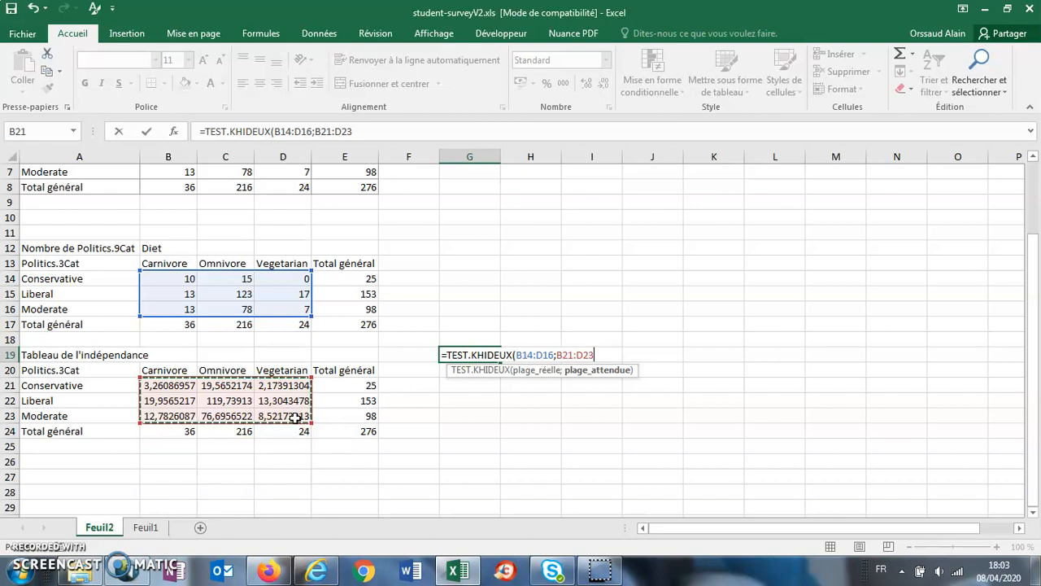
type(")")
key("Return")
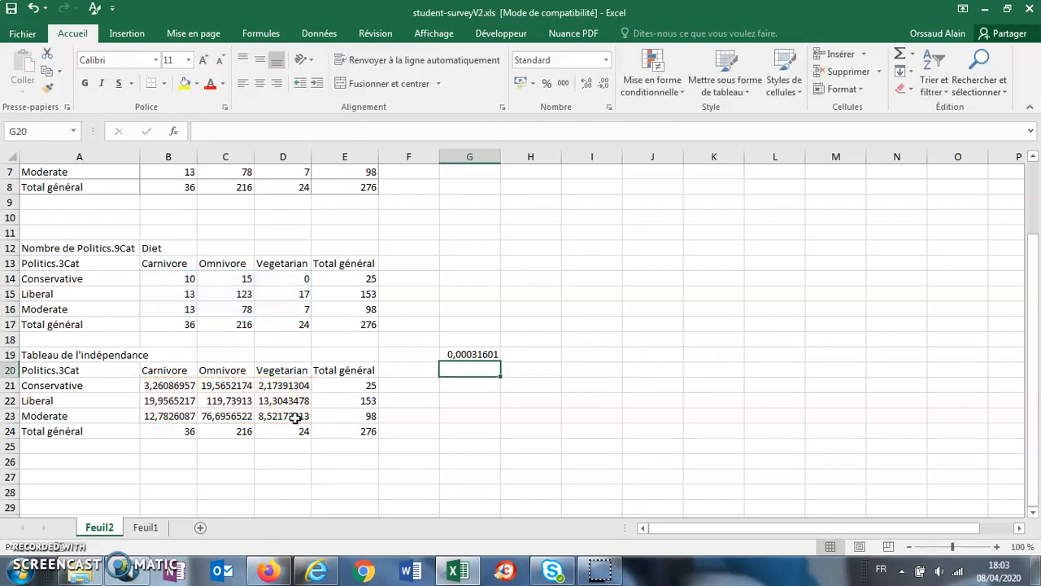